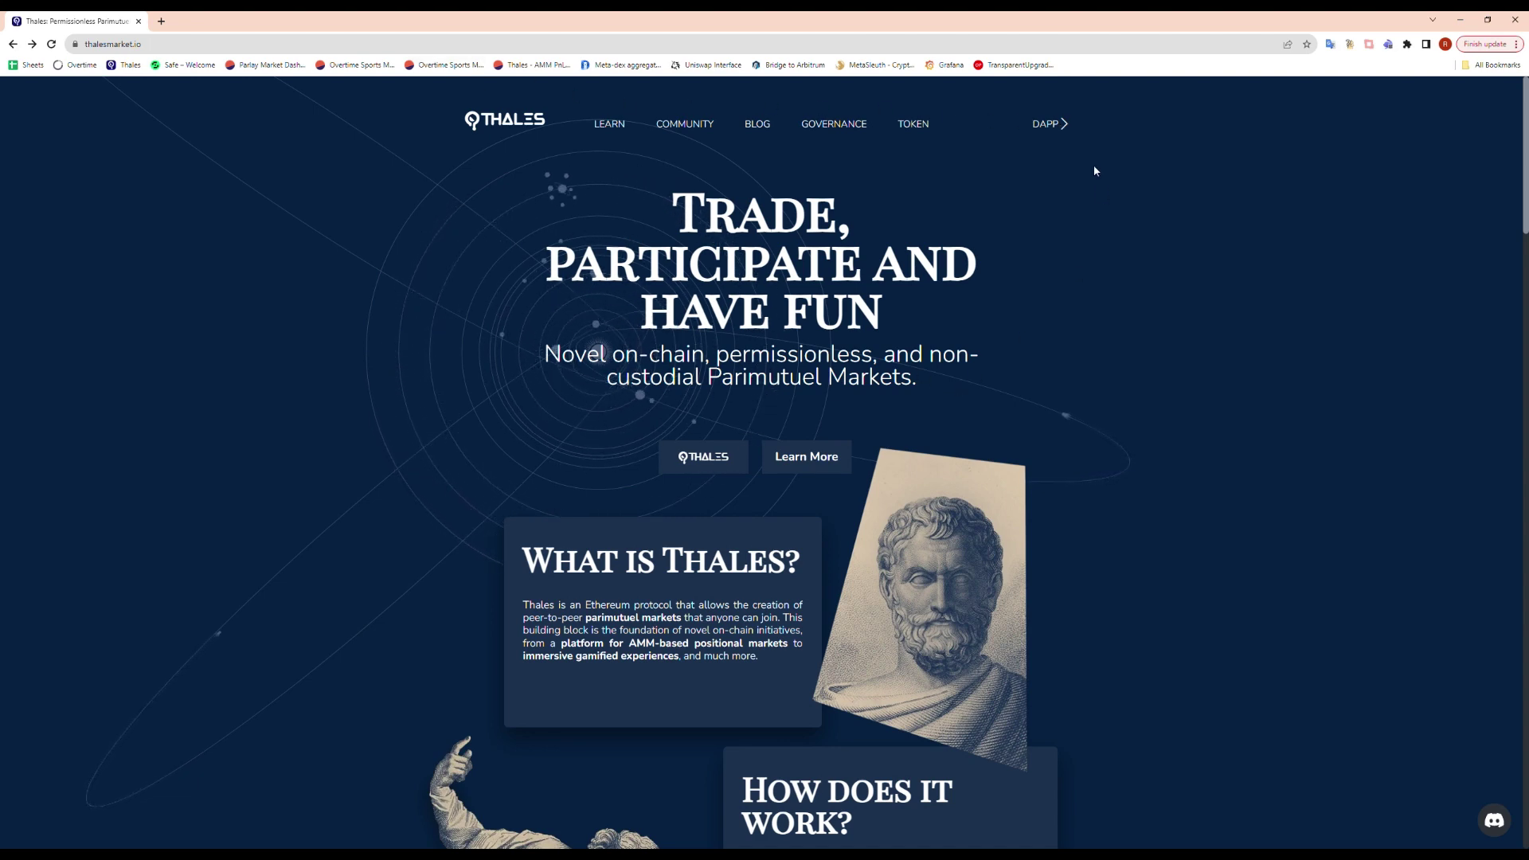
- Open the markets dApp and connect the browser wallet, revealing the 20.57 sUSD balance
{"action": "left_click", "coordinate": [1048, 125]}
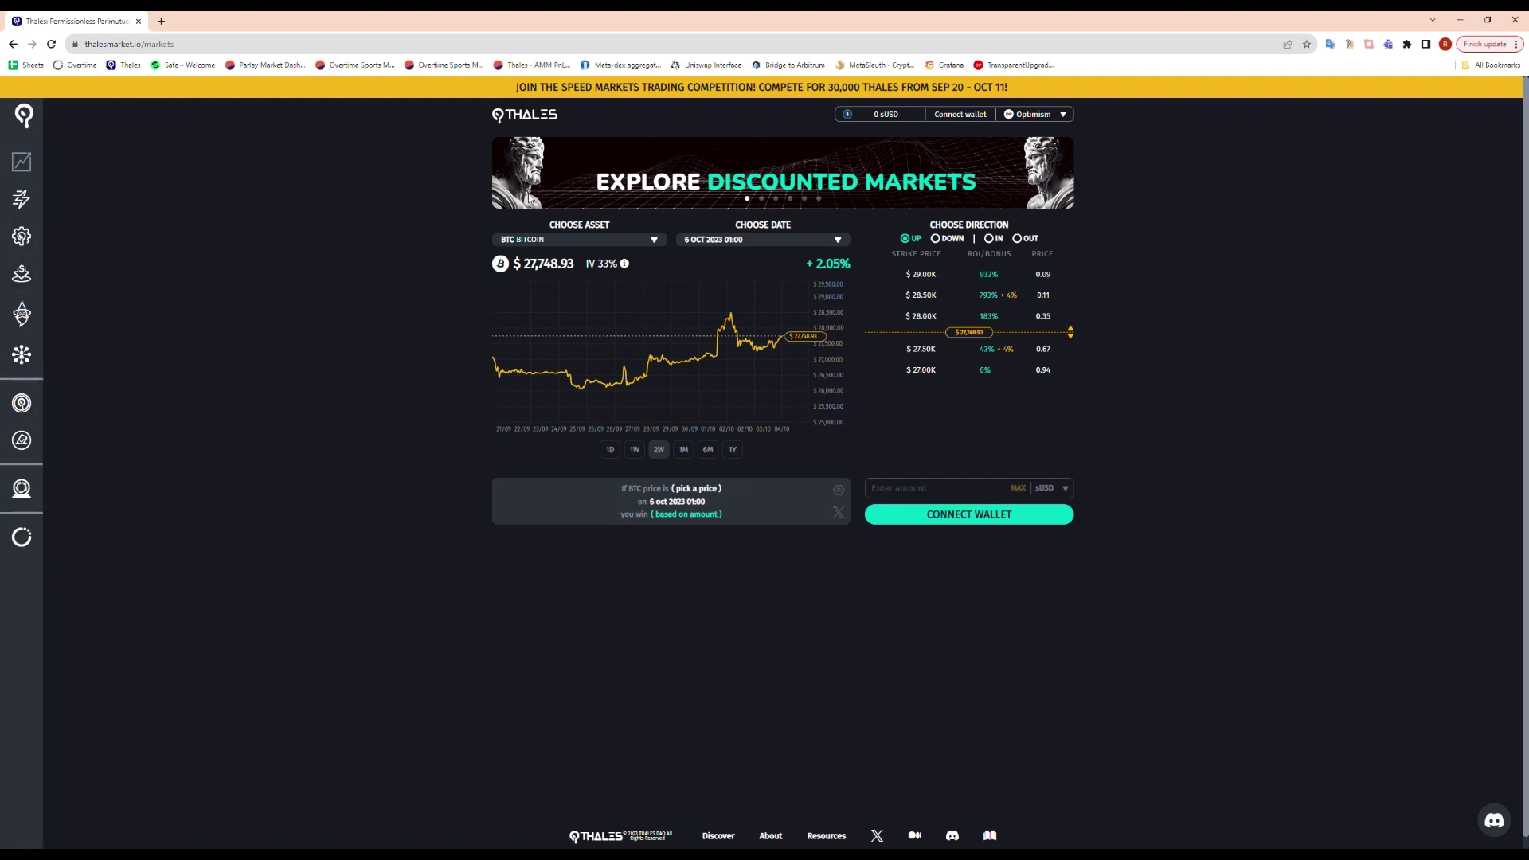
{"action": "left_click", "coordinate": [963, 114]}
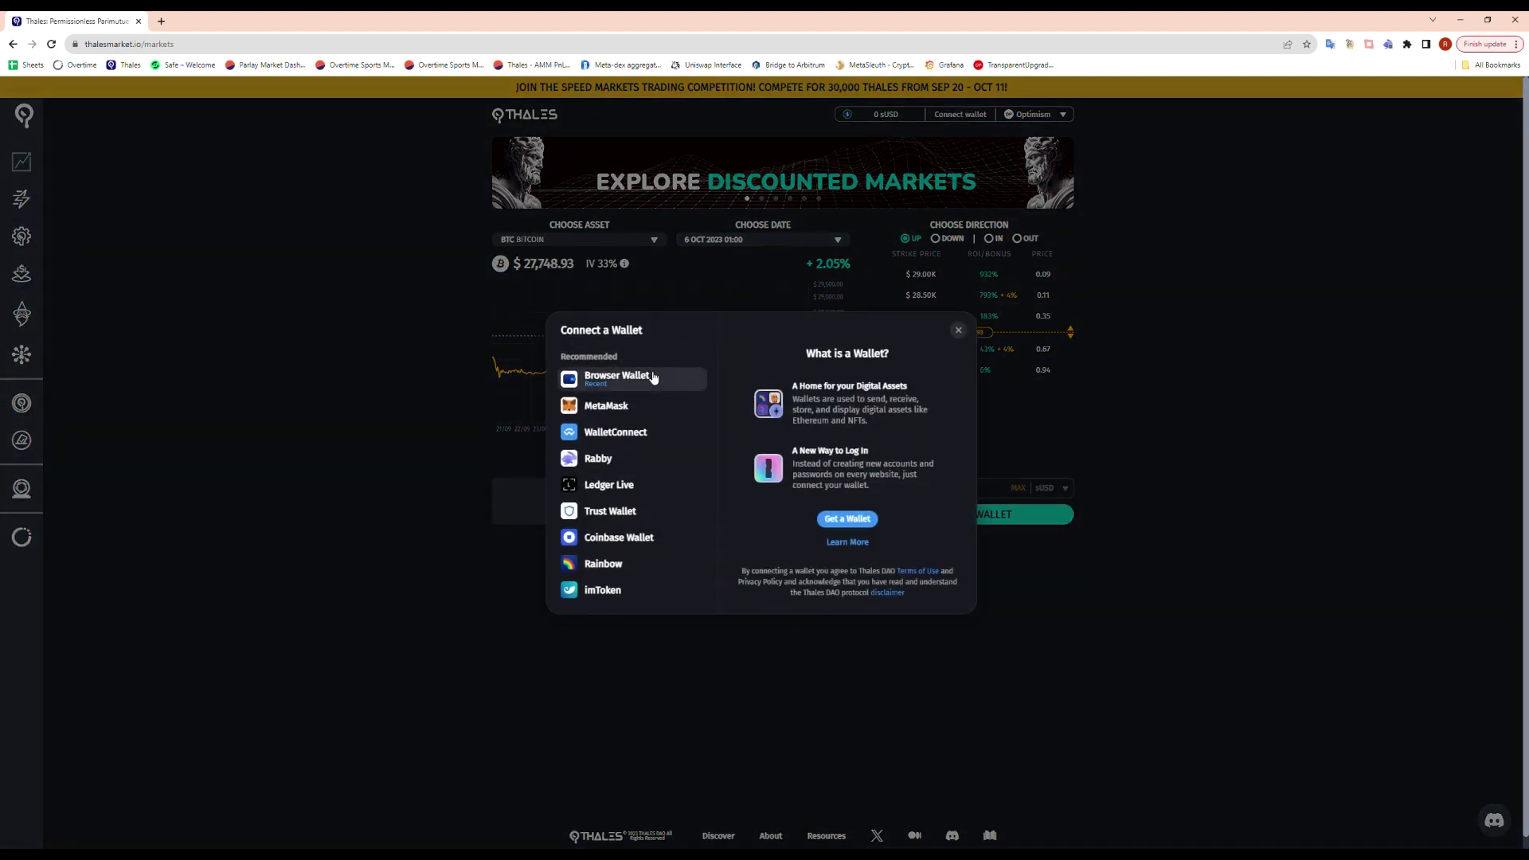
{"action": "left_click", "coordinate": [617, 377]}
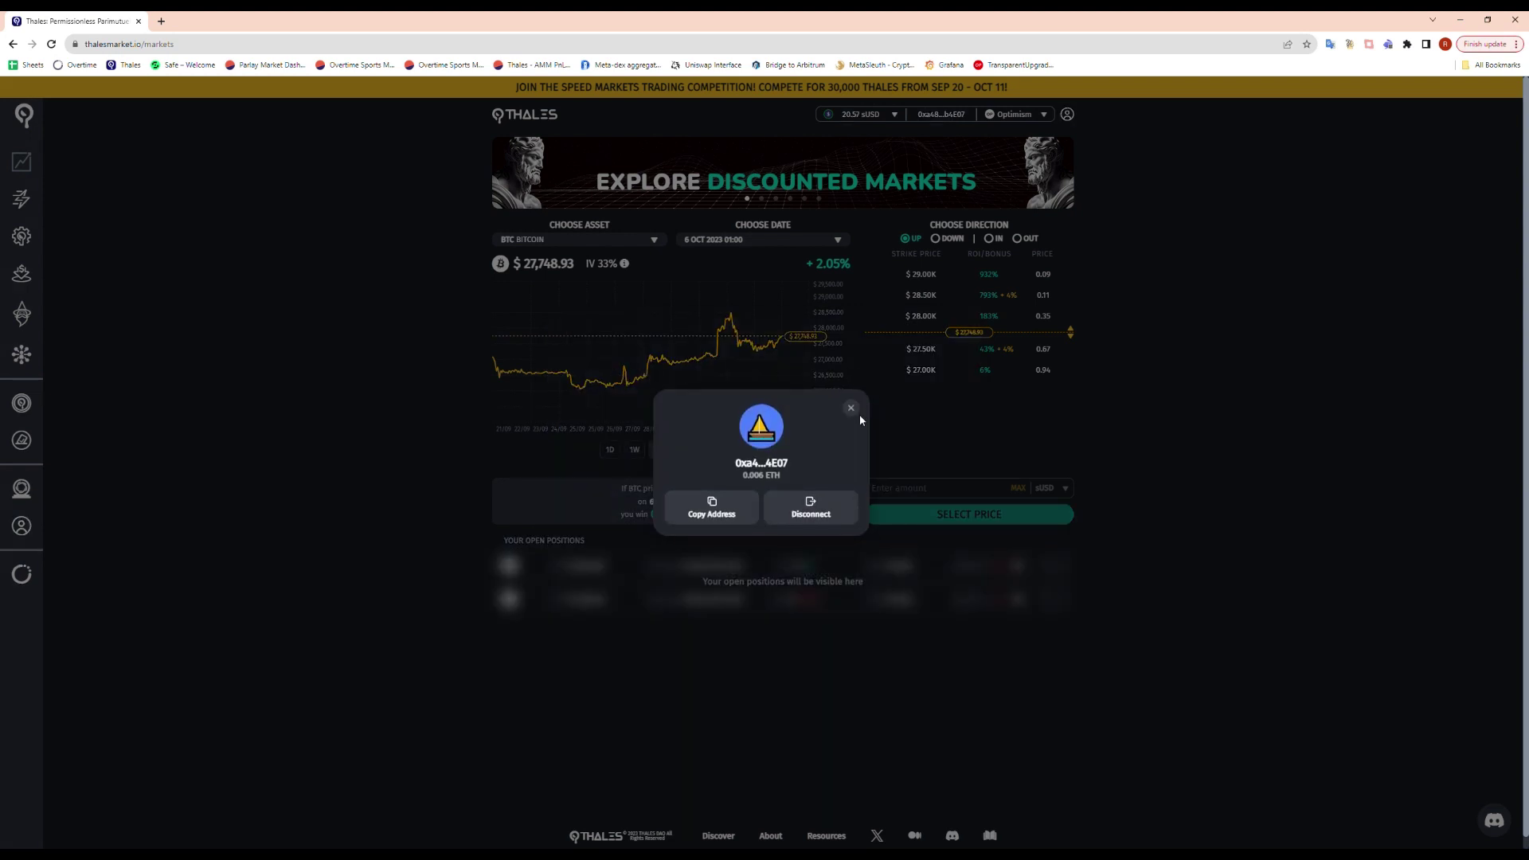
{"action": "left_click", "coordinate": [850, 409]}
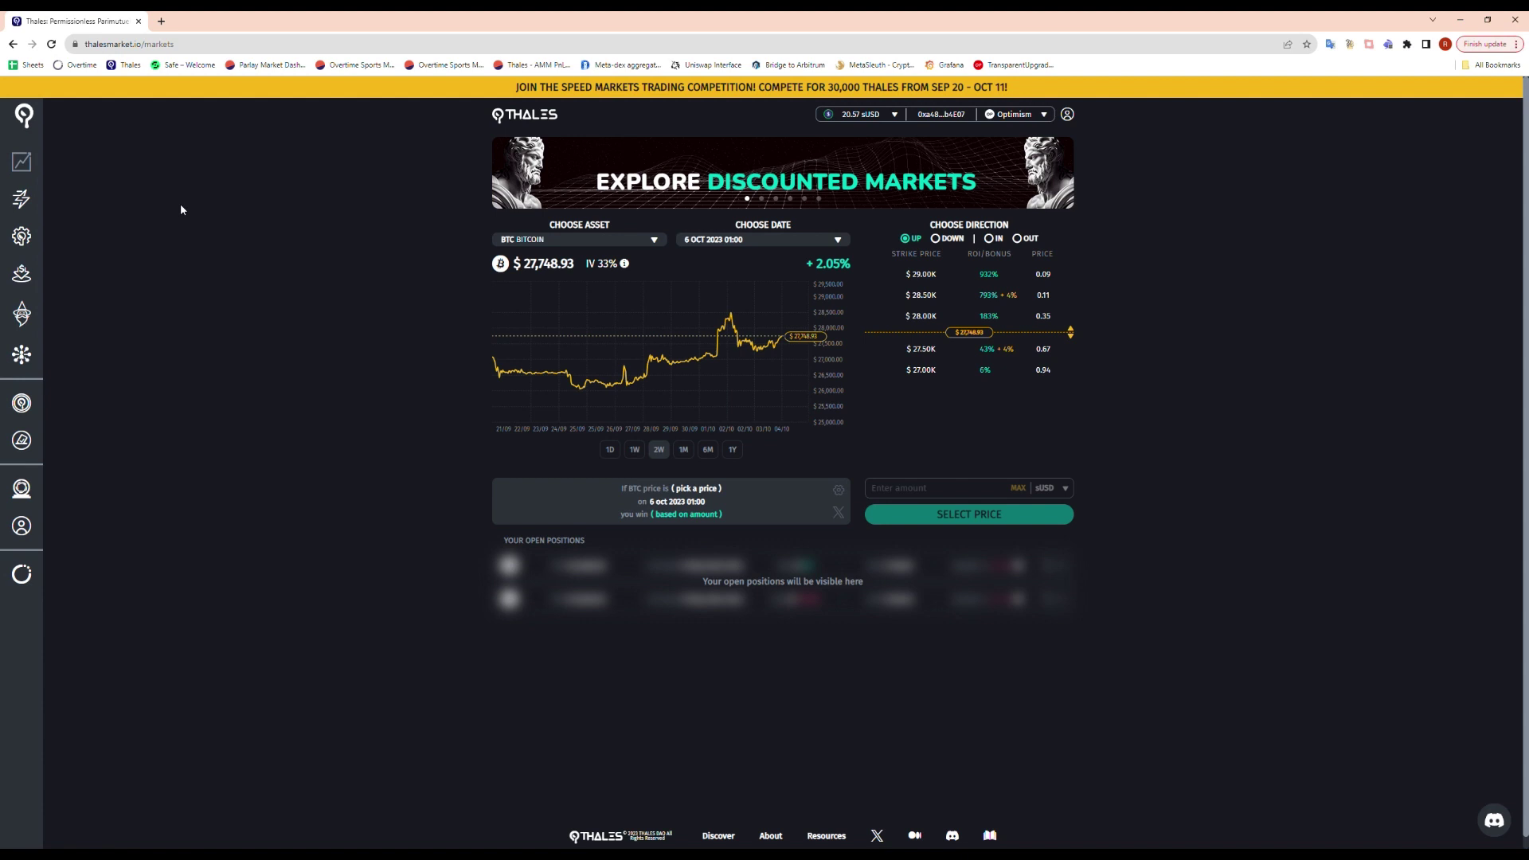
{"action": "mouse_move", "coordinate": [64, 158]}
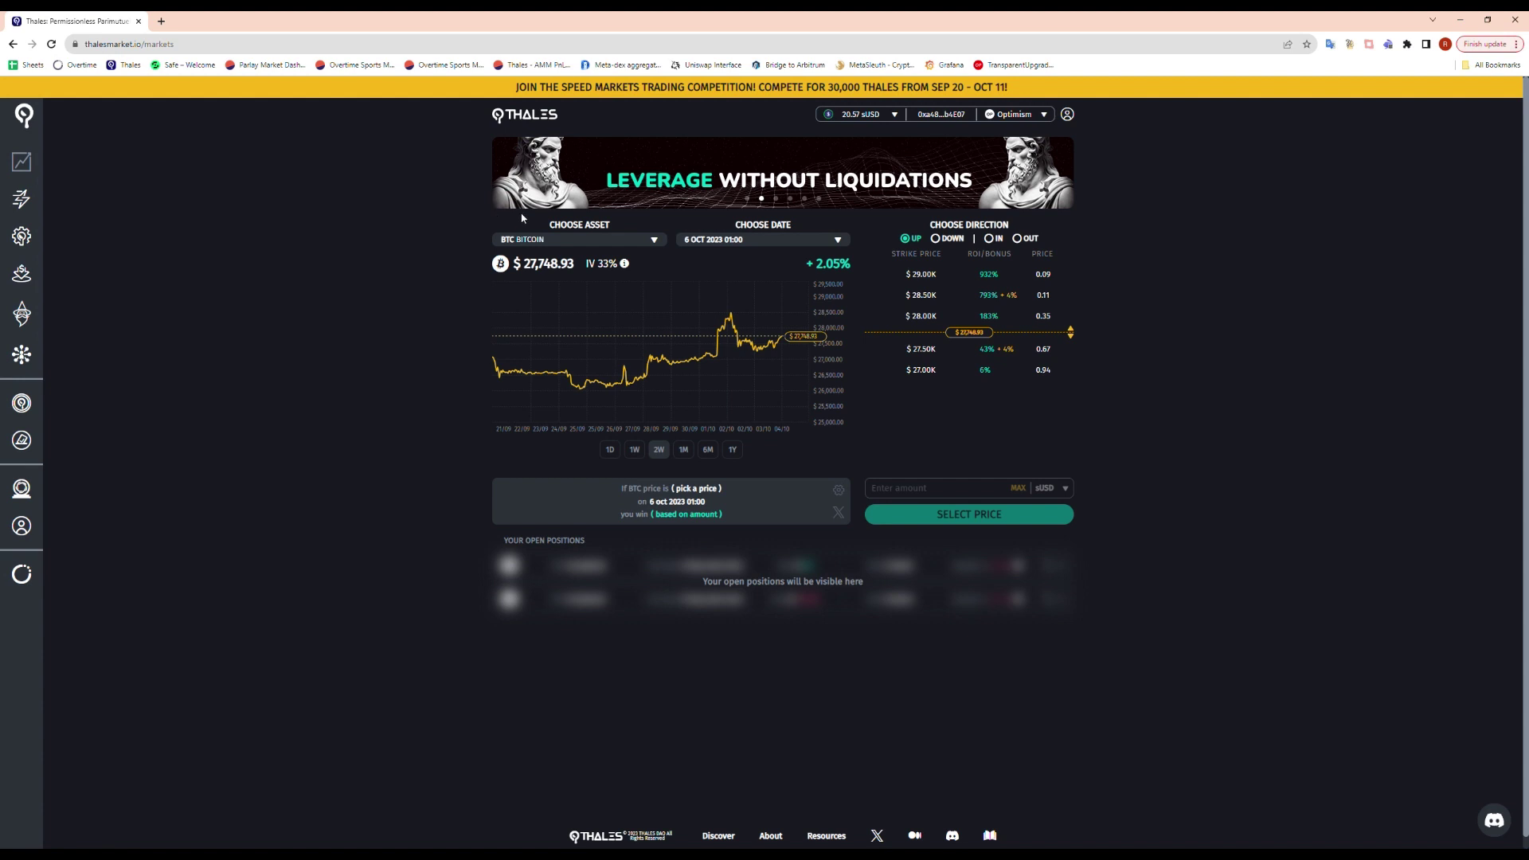
{"action": "mouse_move", "coordinate": [761, 239]}
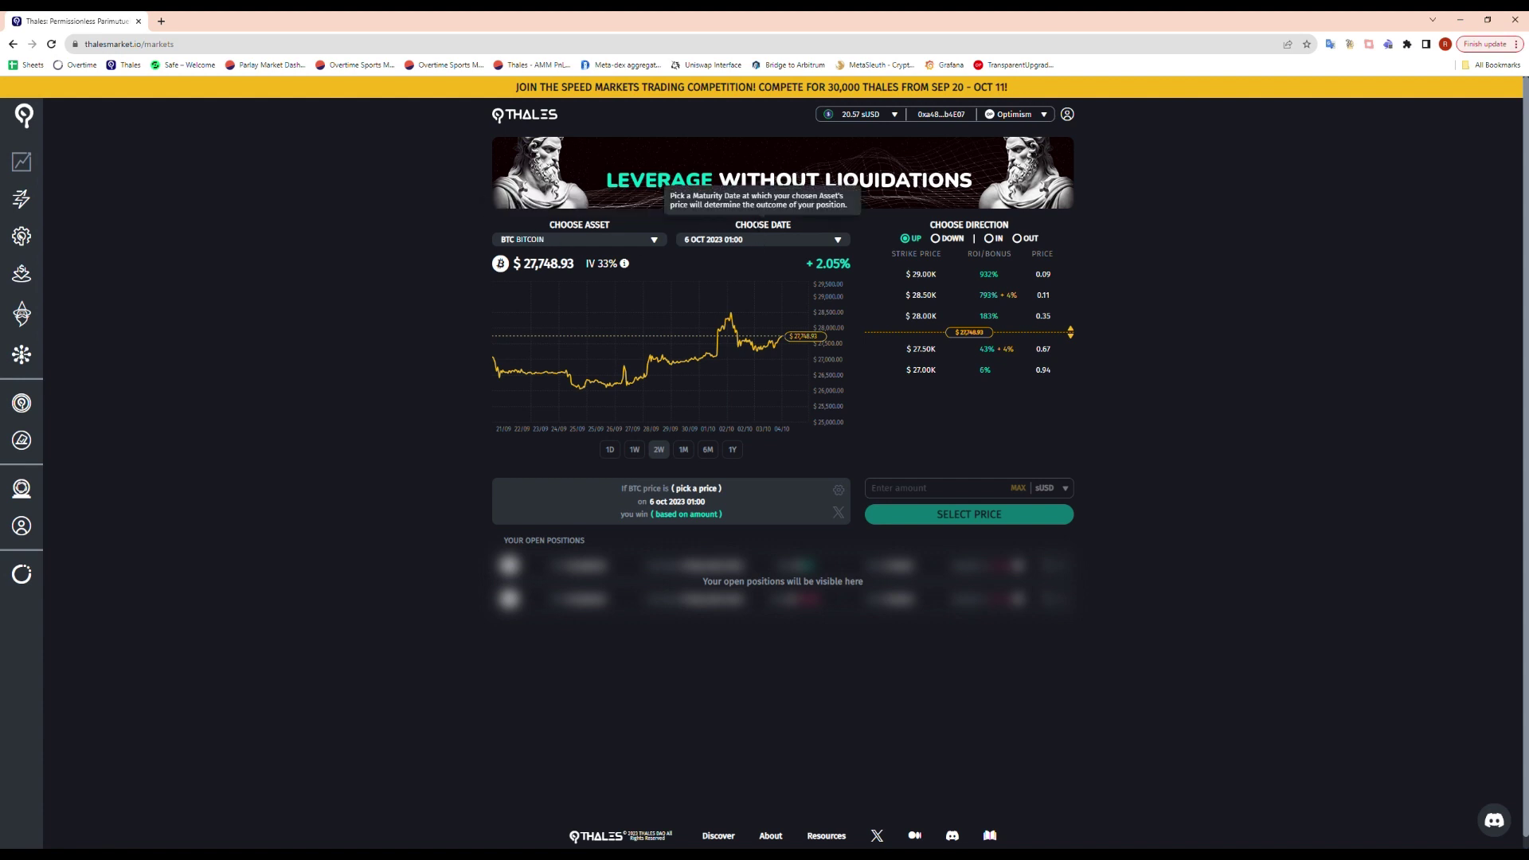
{"action": "left_click_drag", "start_coordinate": [890, 233], "coordinate": [1027, 179]}
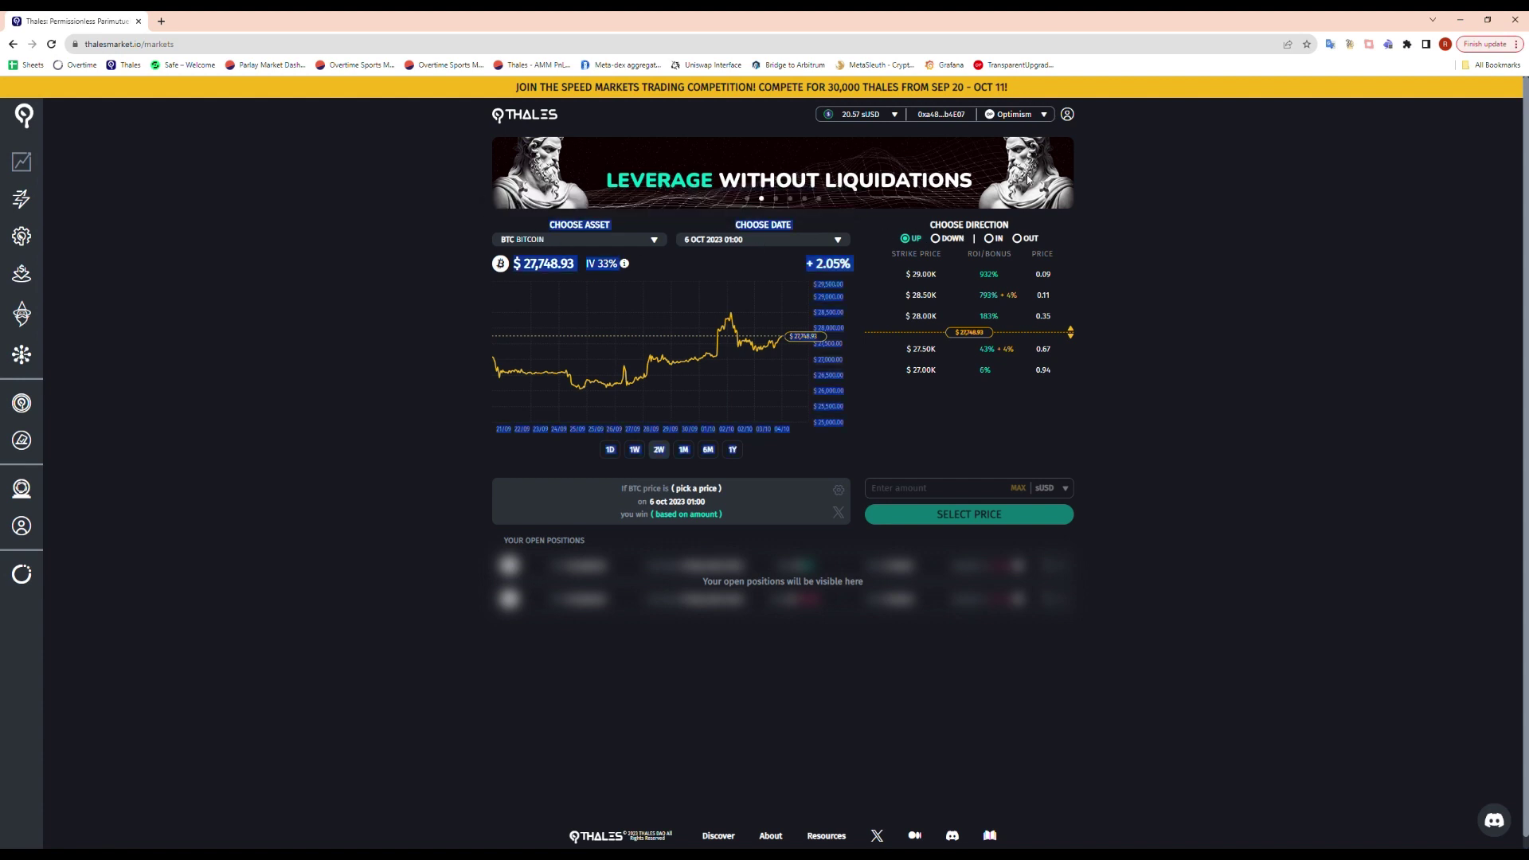
{"action": "left_click", "coordinate": [1105, 229]}
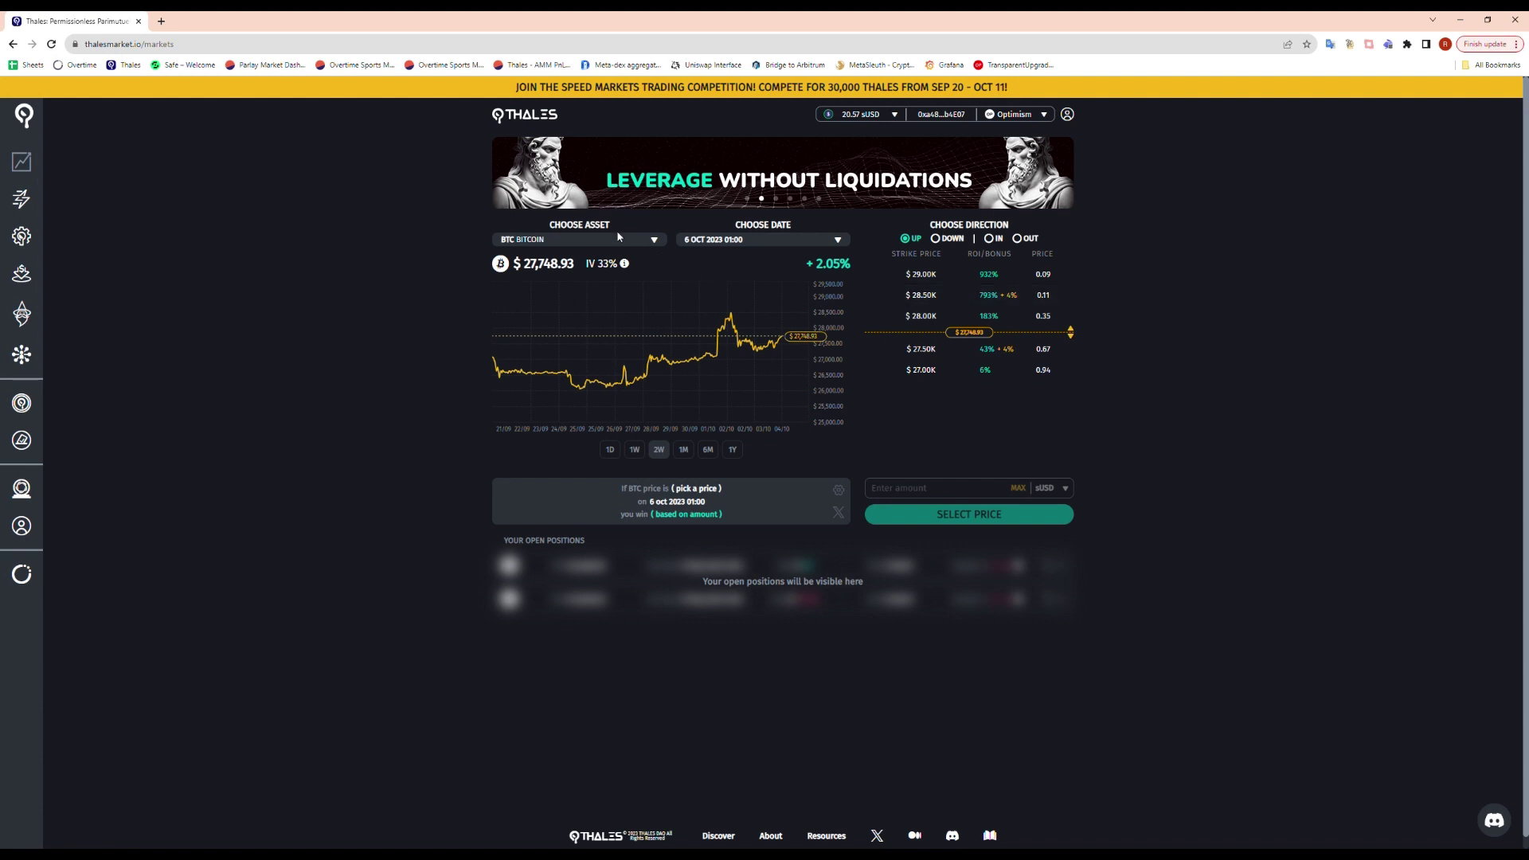
- Keep BTC as the asset and Optimism as the network, then bring up the expiry dates
{"action": "left_click", "coordinate": [640, 240]}
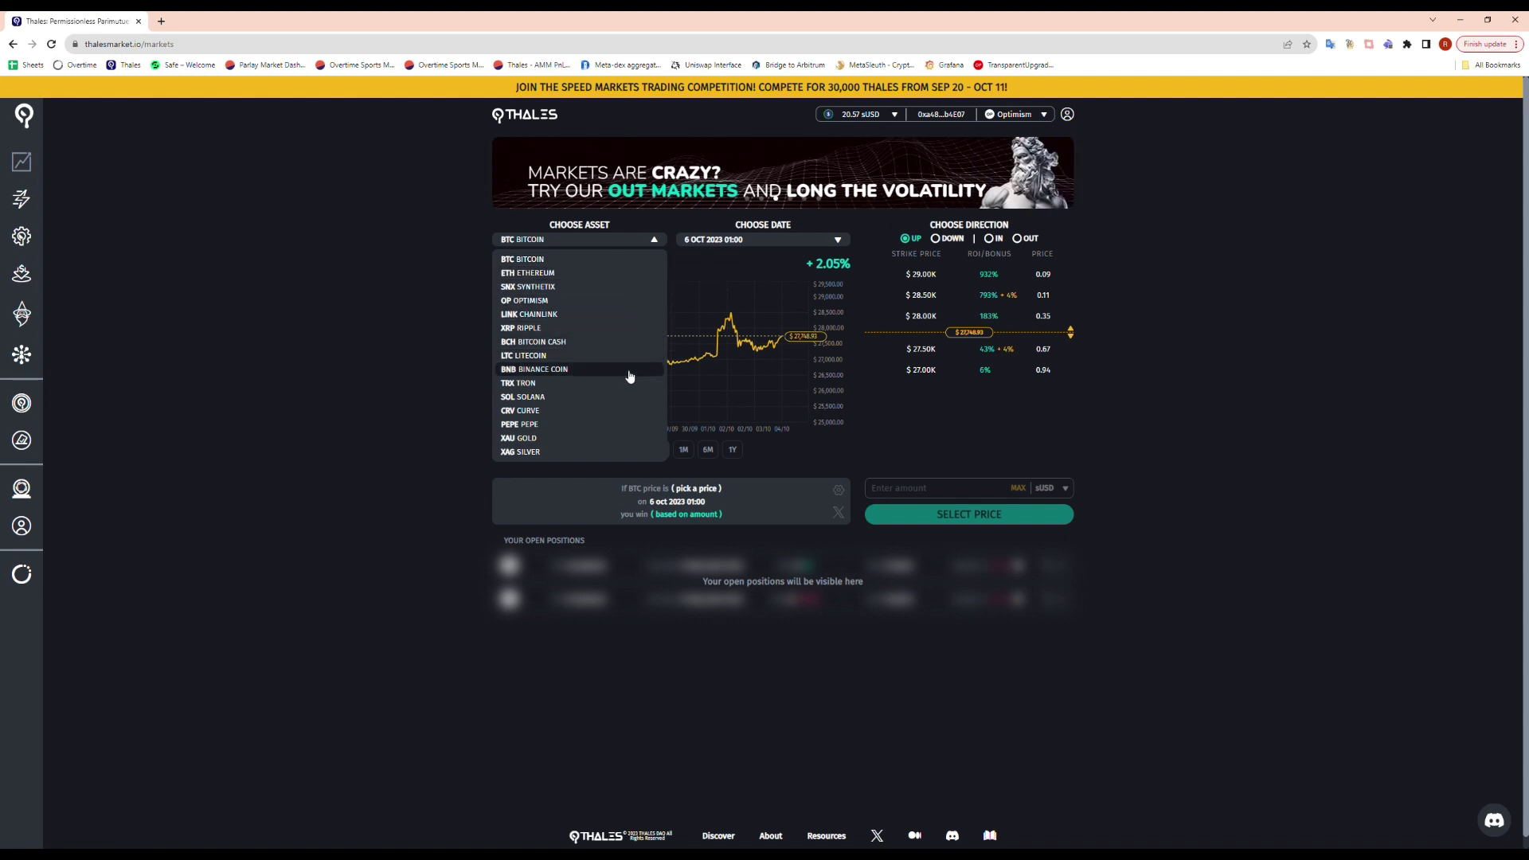
{"action": "left_click", "coordinate": [1030, 118]}
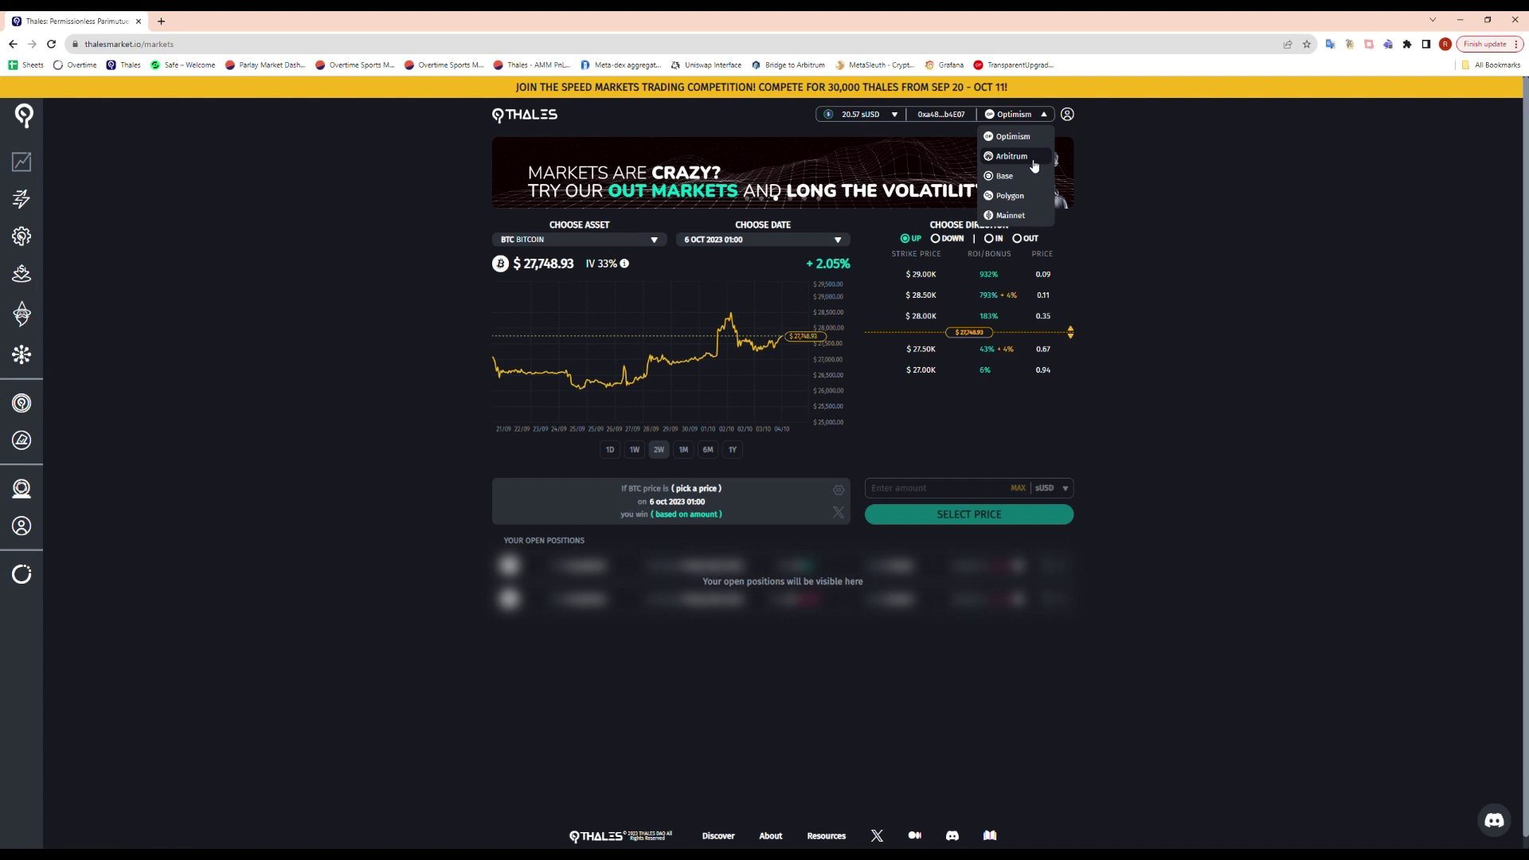
{"action": "left_click", "coordinate": [1027, 126]}
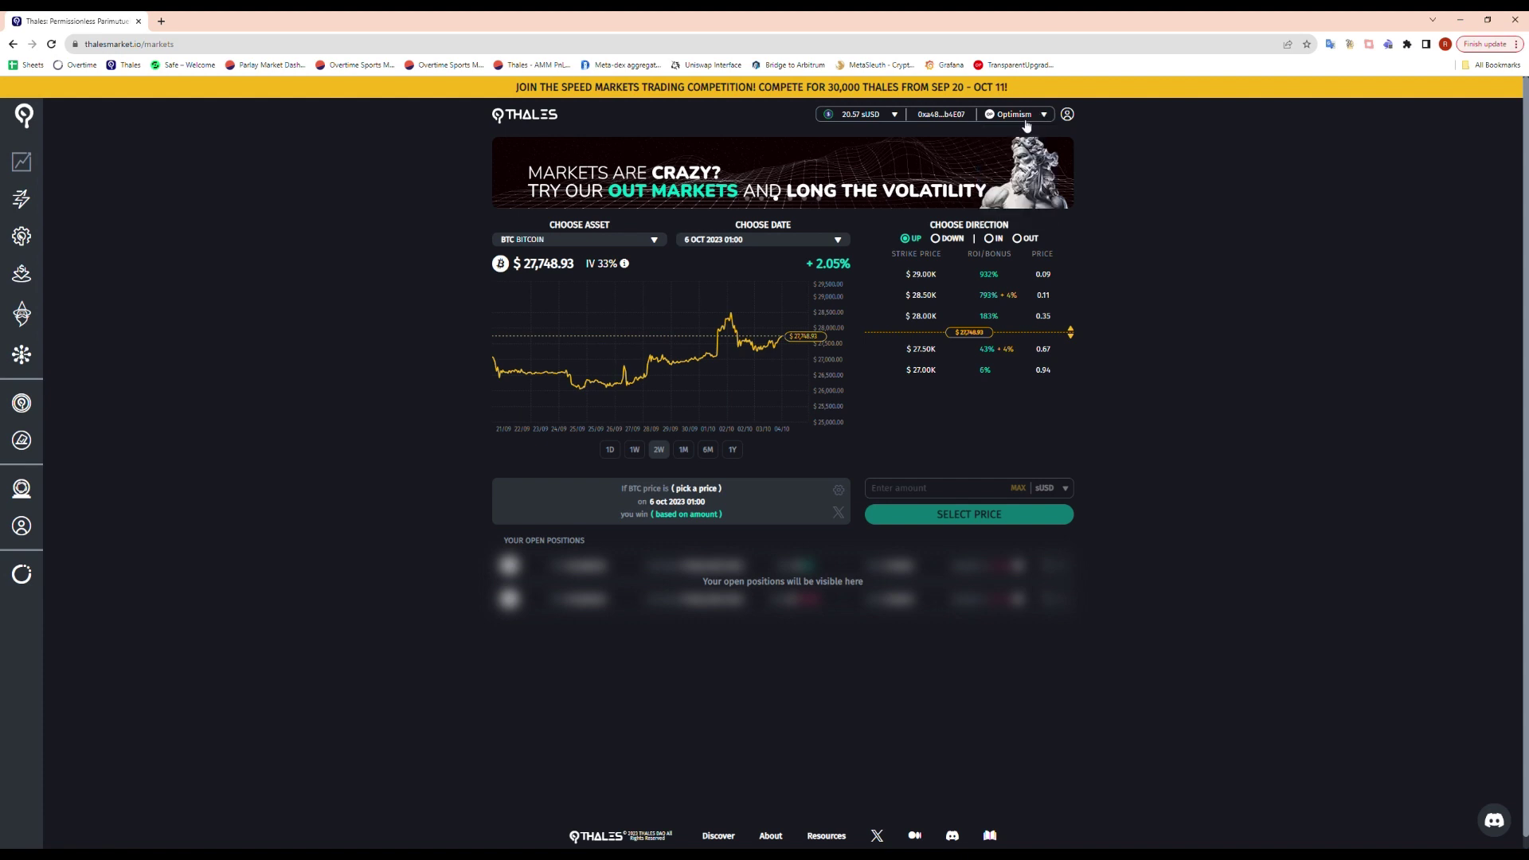
{"action": "left_click", "coordinate": [618, 241]}
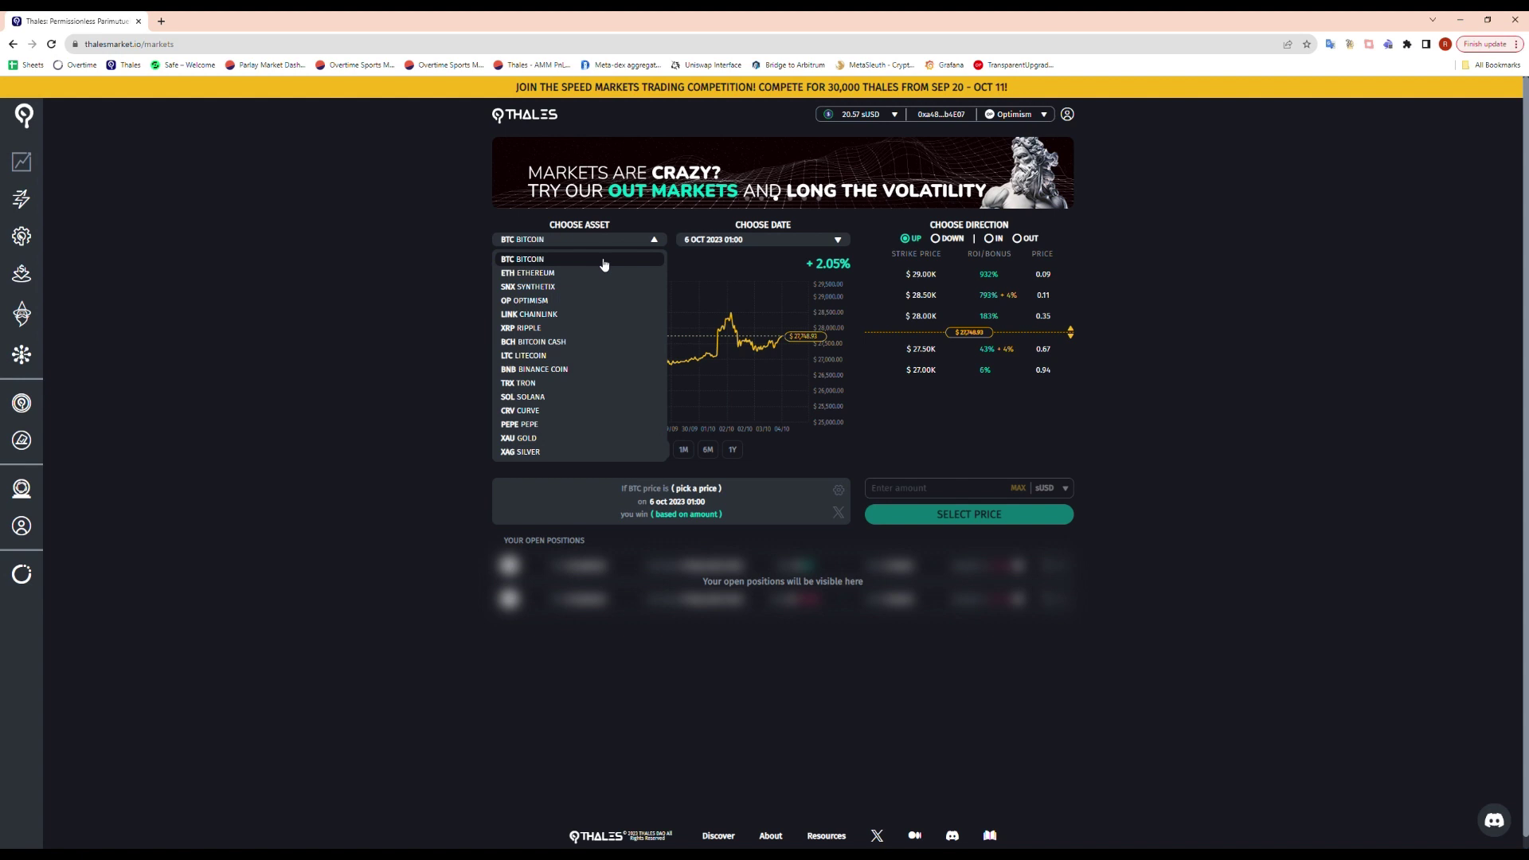
{"action": "left_click", "coordinate": [604, 265]}
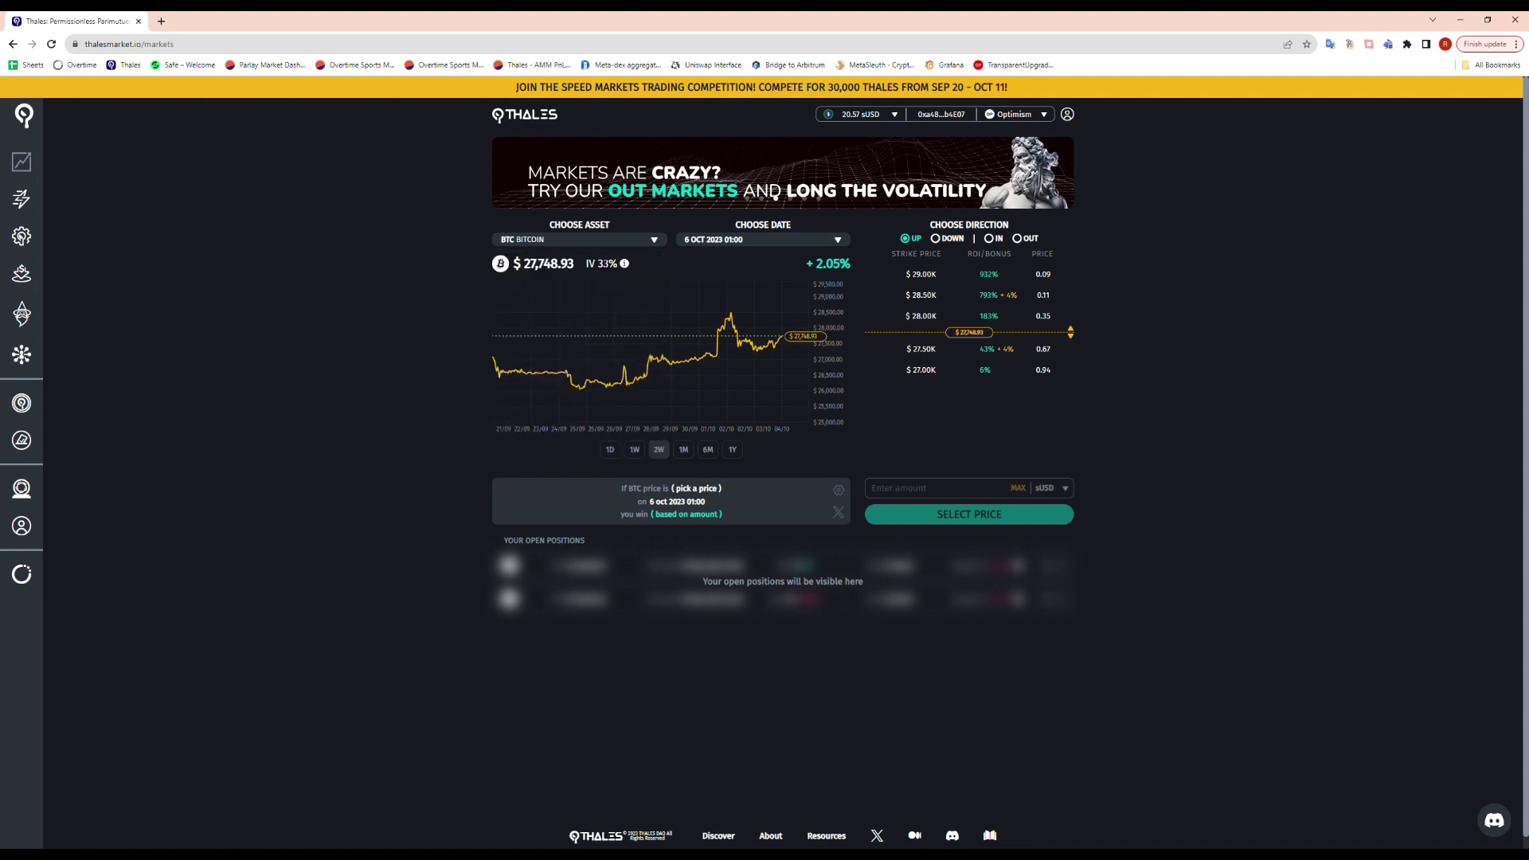
{"action": "left_click", "coordinate": [770, 242]}
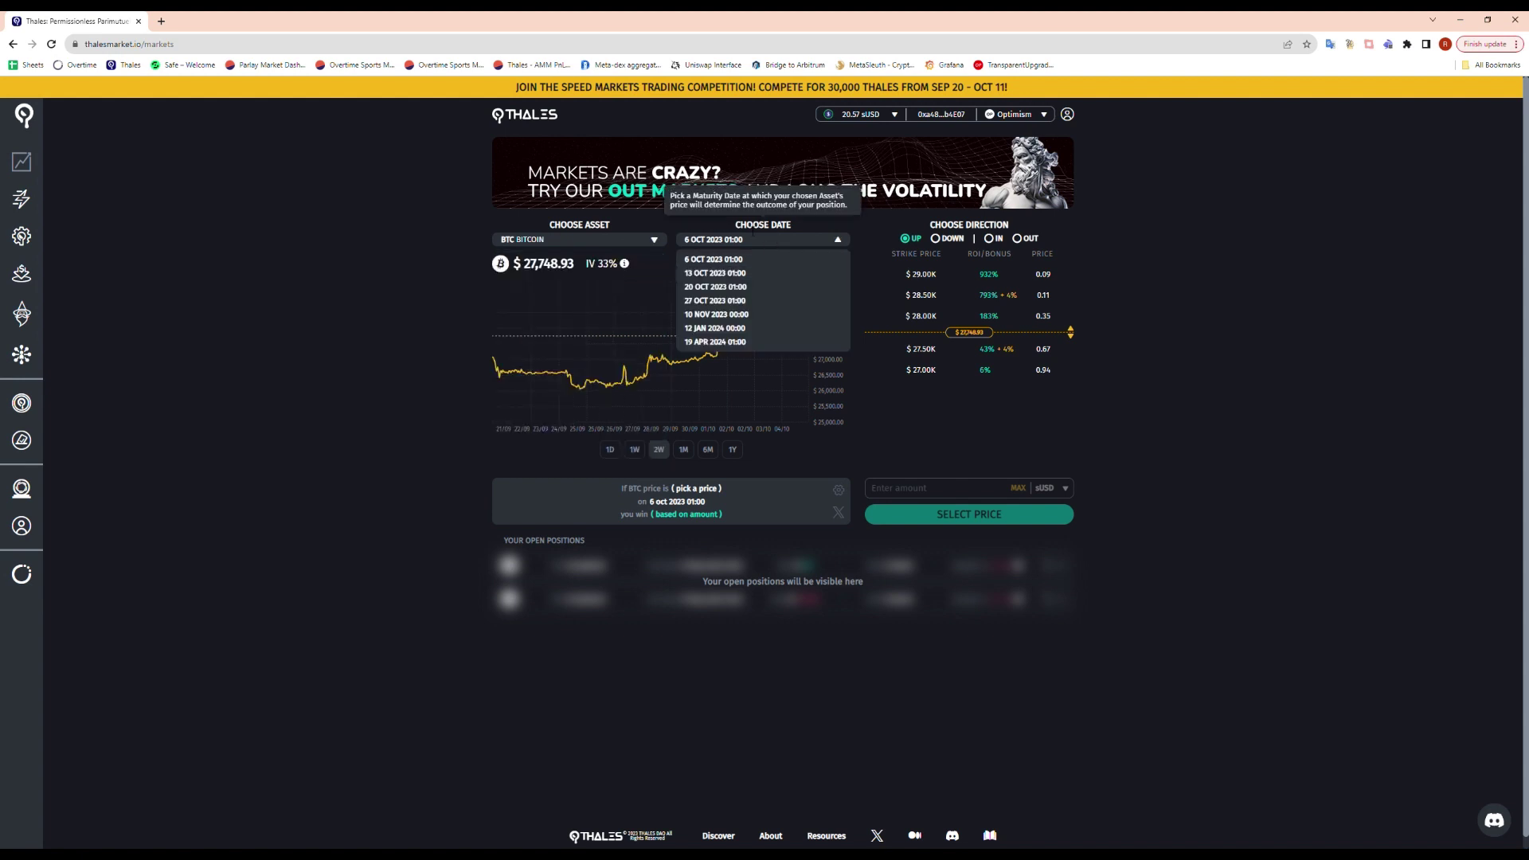
- Set the expiry to 27 Oct 2023 01:00 and try the $24.50K strike
{"action": "left_click", "coordinate": [732, 302]}
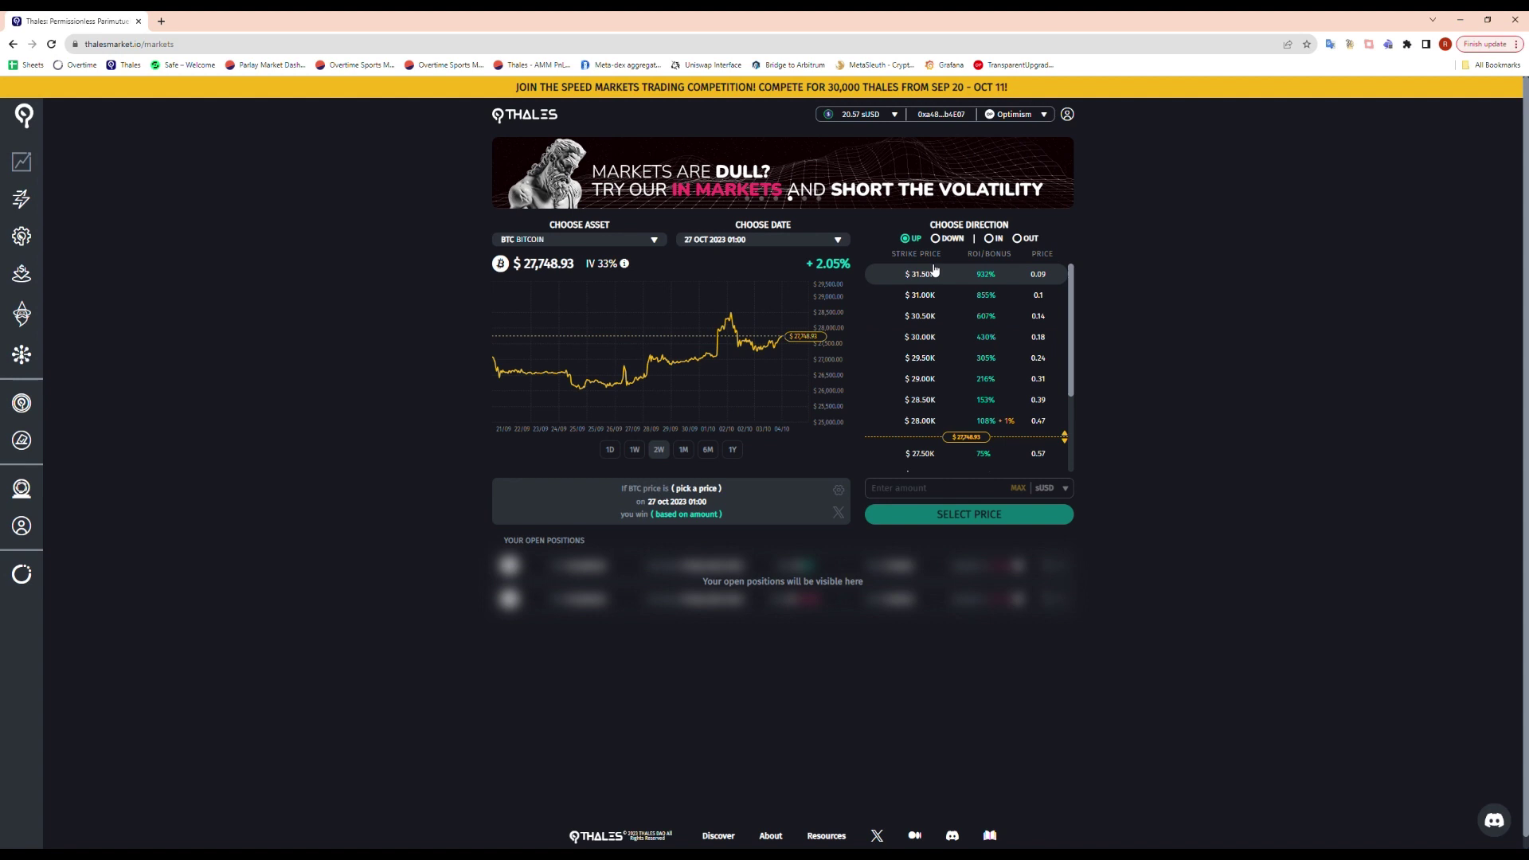
{"action": "scroll", "coordinate": [964, 302], "scroll_direction": "down", "scroll_amount": 4}
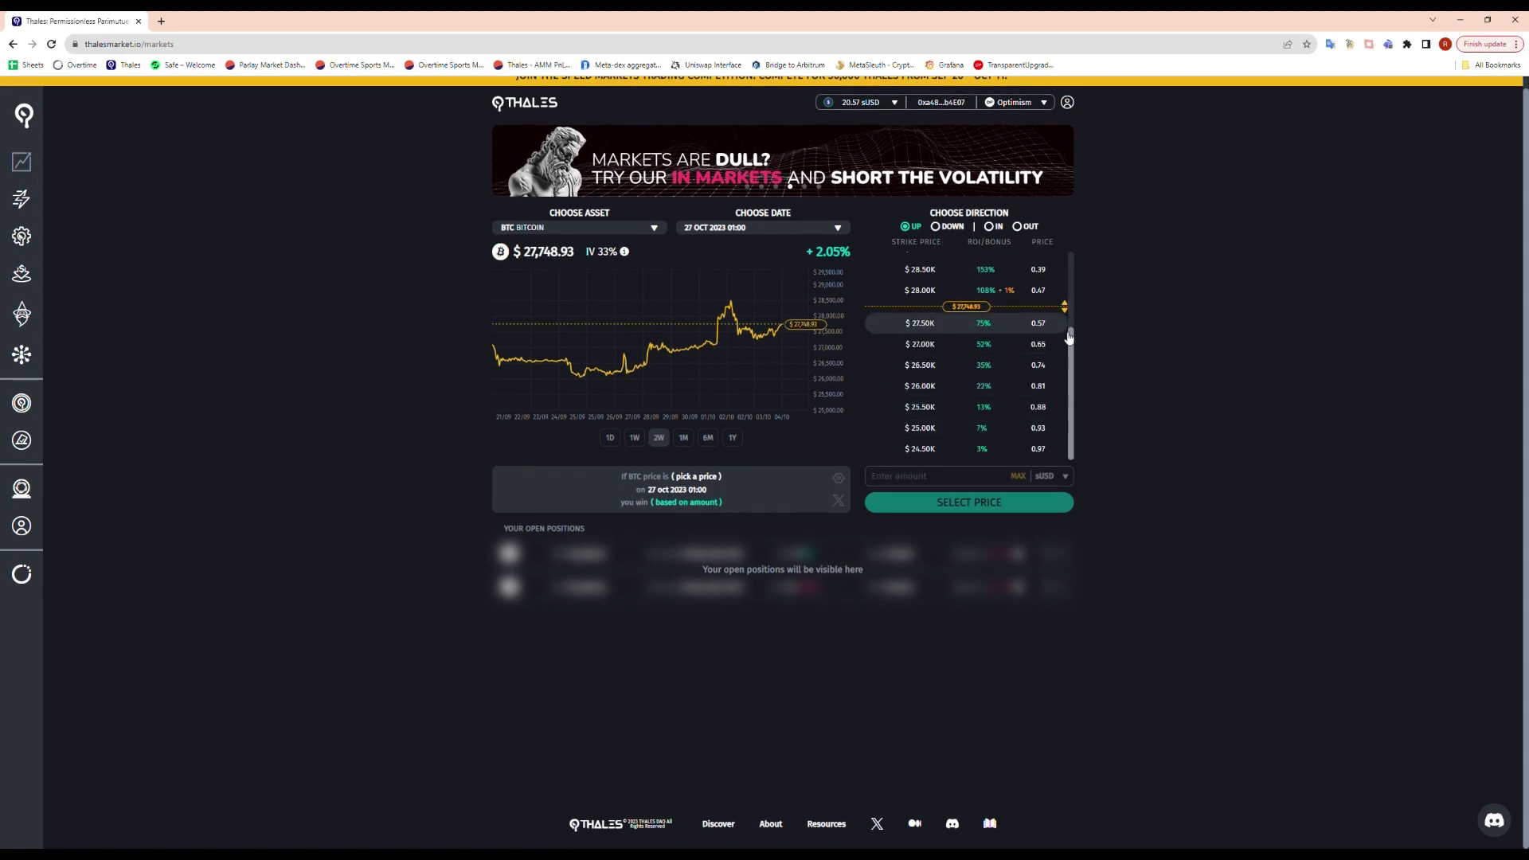
{"action": "left_click", "coordinate": [1013, 452]}
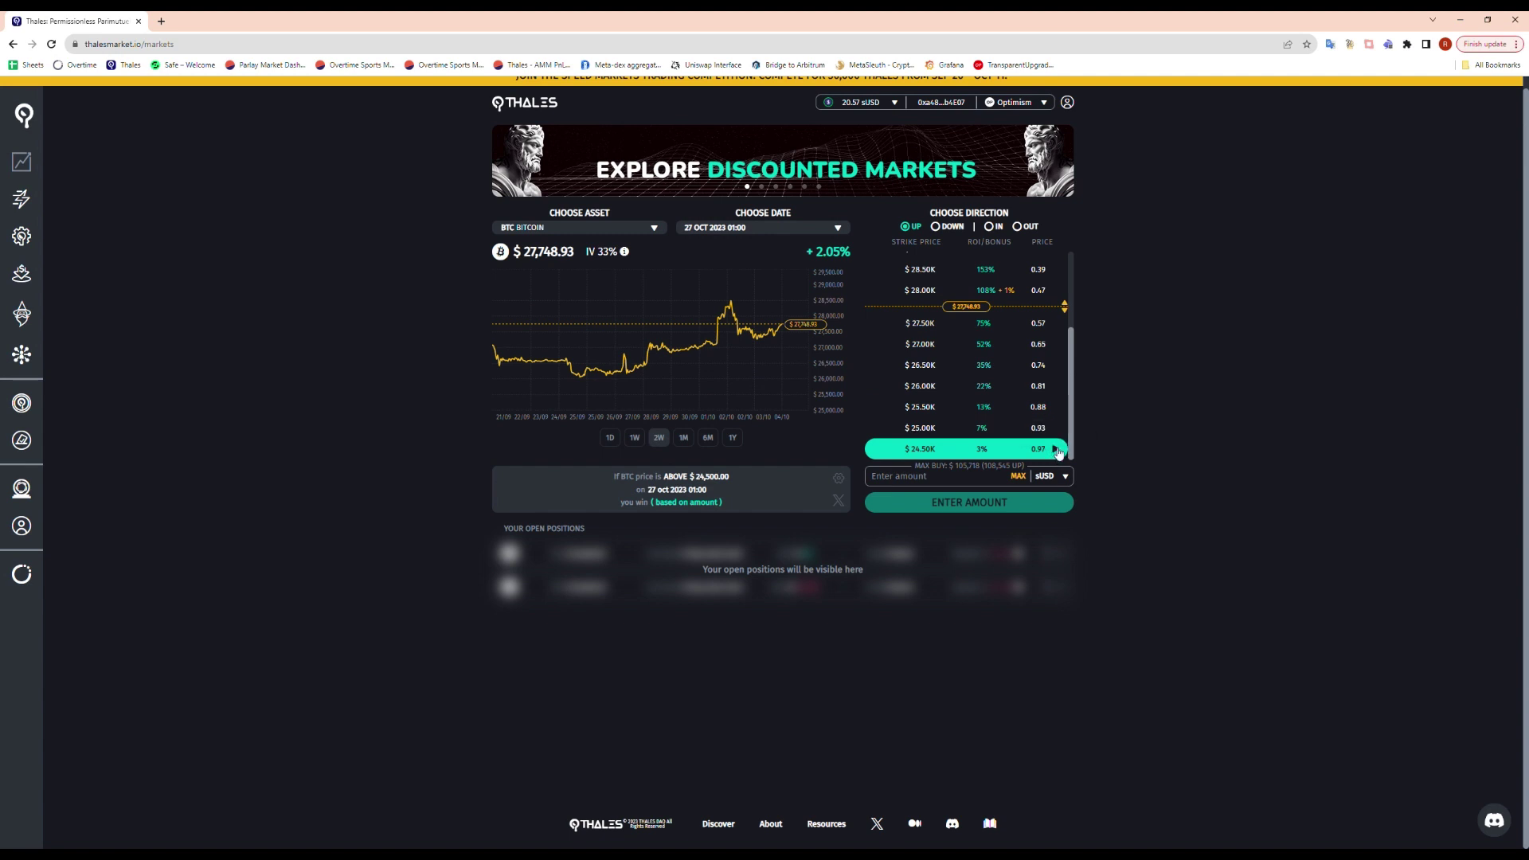
- Choose the $31.00K UP strike, priced at 0.1
{"action": "scroll", "coordinate": [1062, 300], "scroll_direction": "up", "scroll_amount": 3}
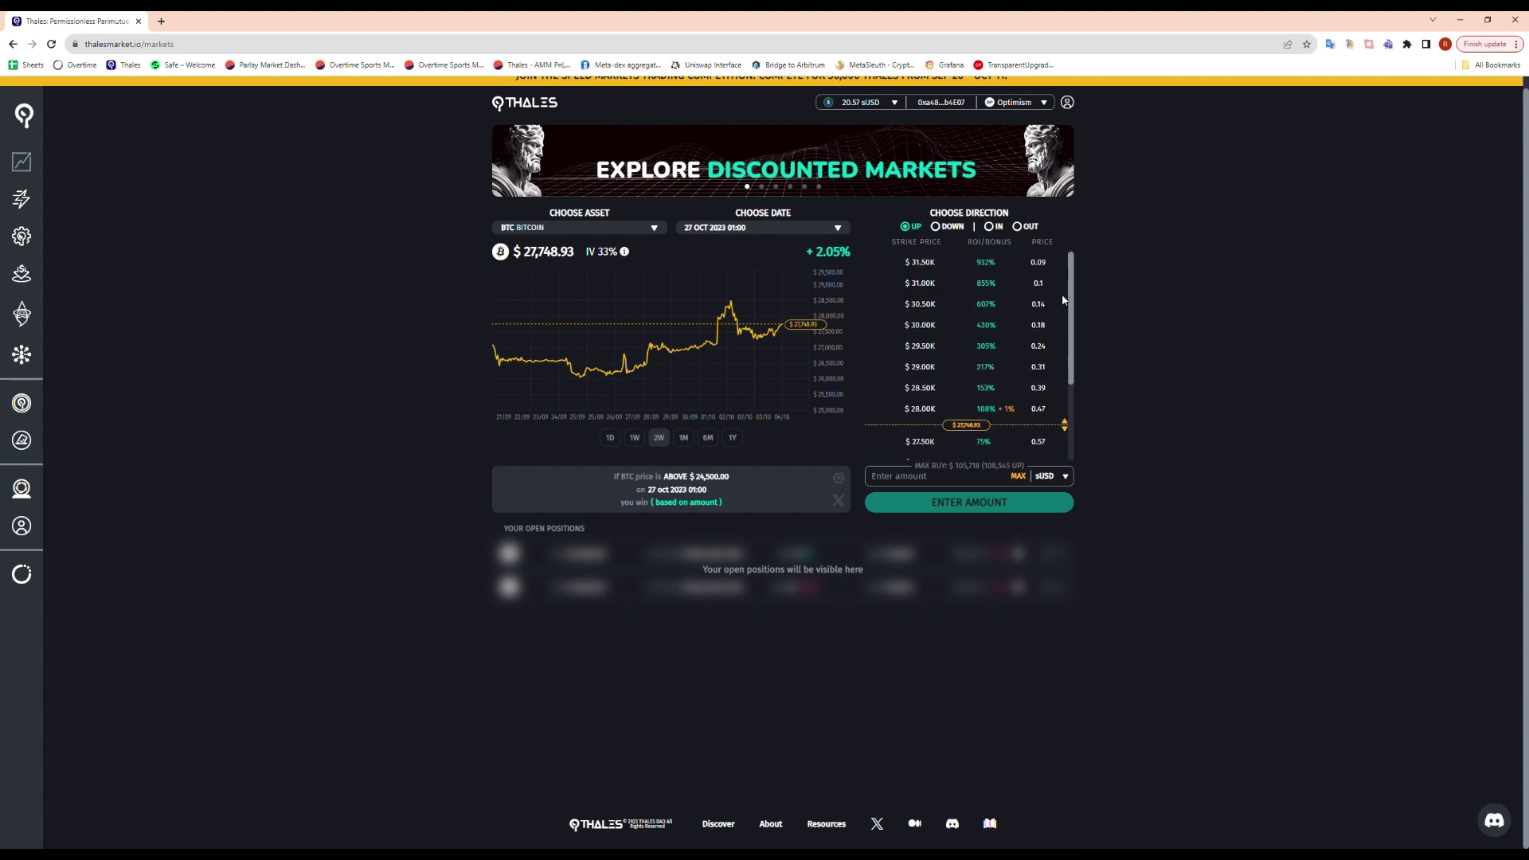
{"action": "left_click", "coordinate": [942, 268]}
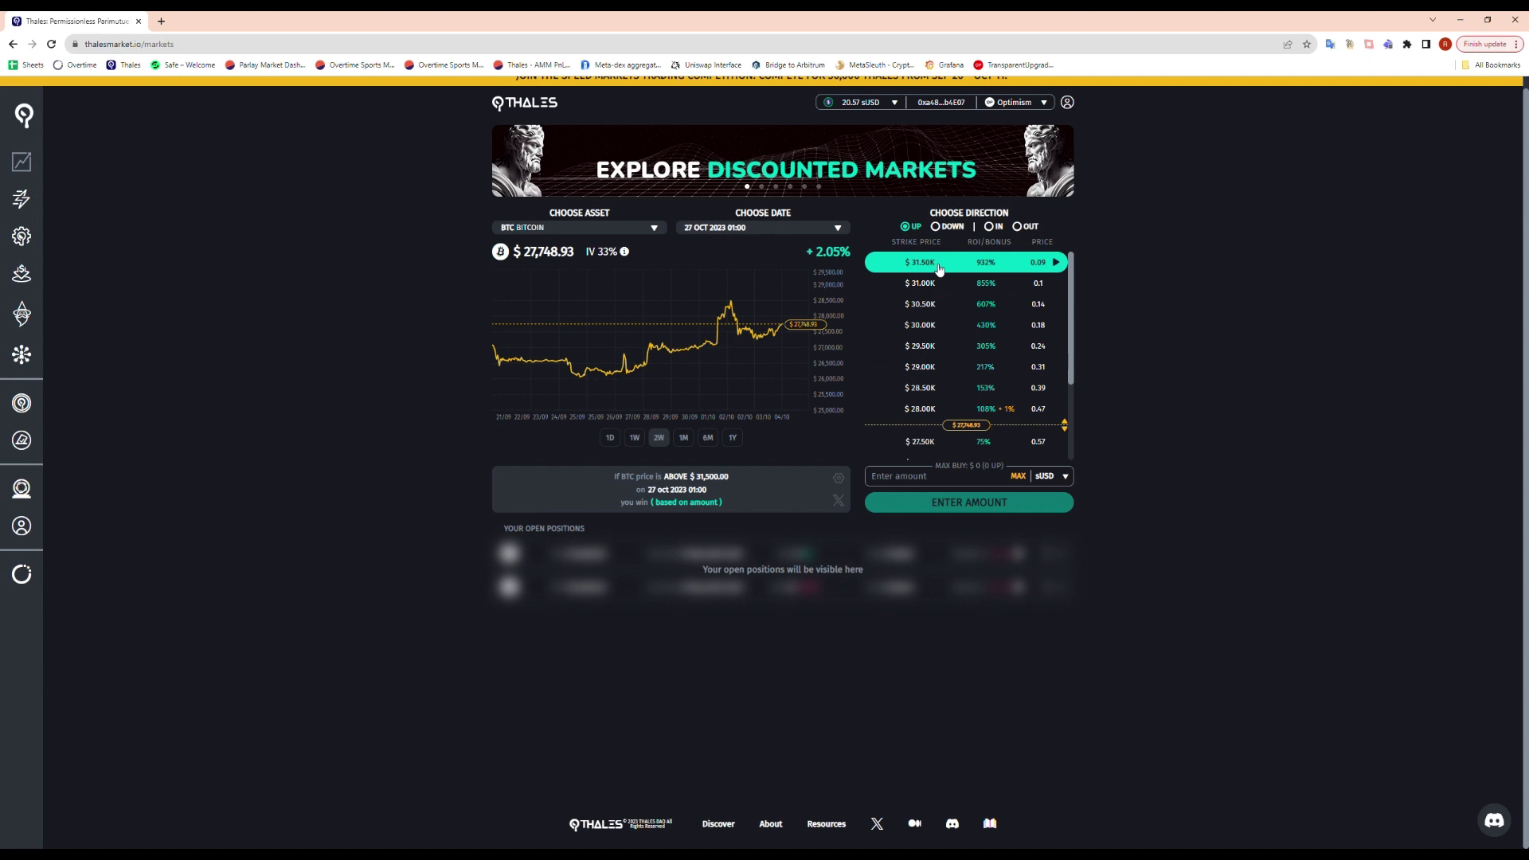
{"action": "left_click", "coordinate": [992, 287]}
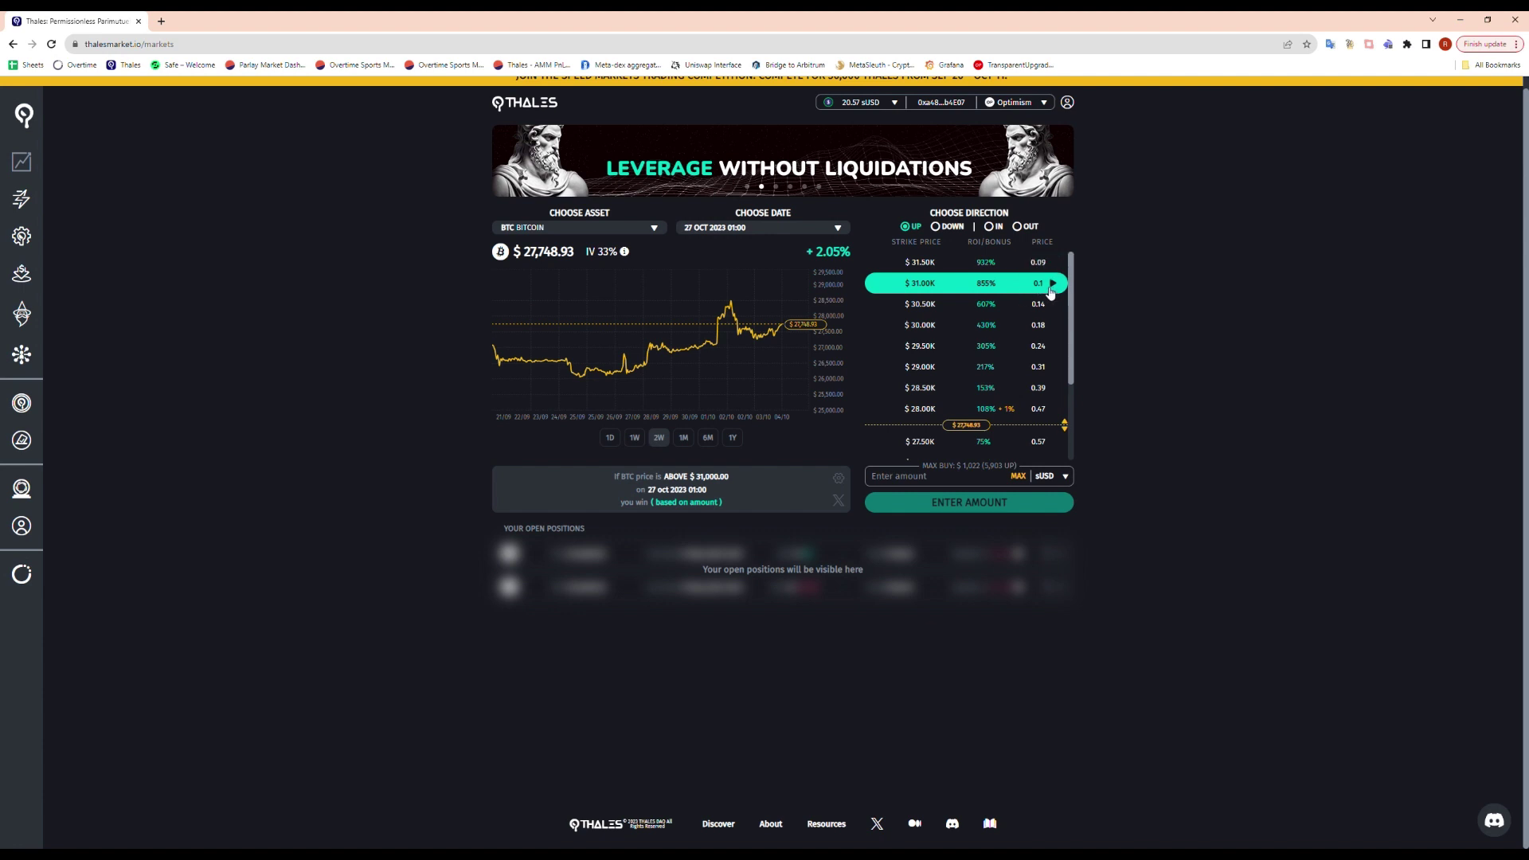
- Switch the direction to DOWN and try the $27.00K strike
{"action": "left_click", "coordinate": [957, 227]}
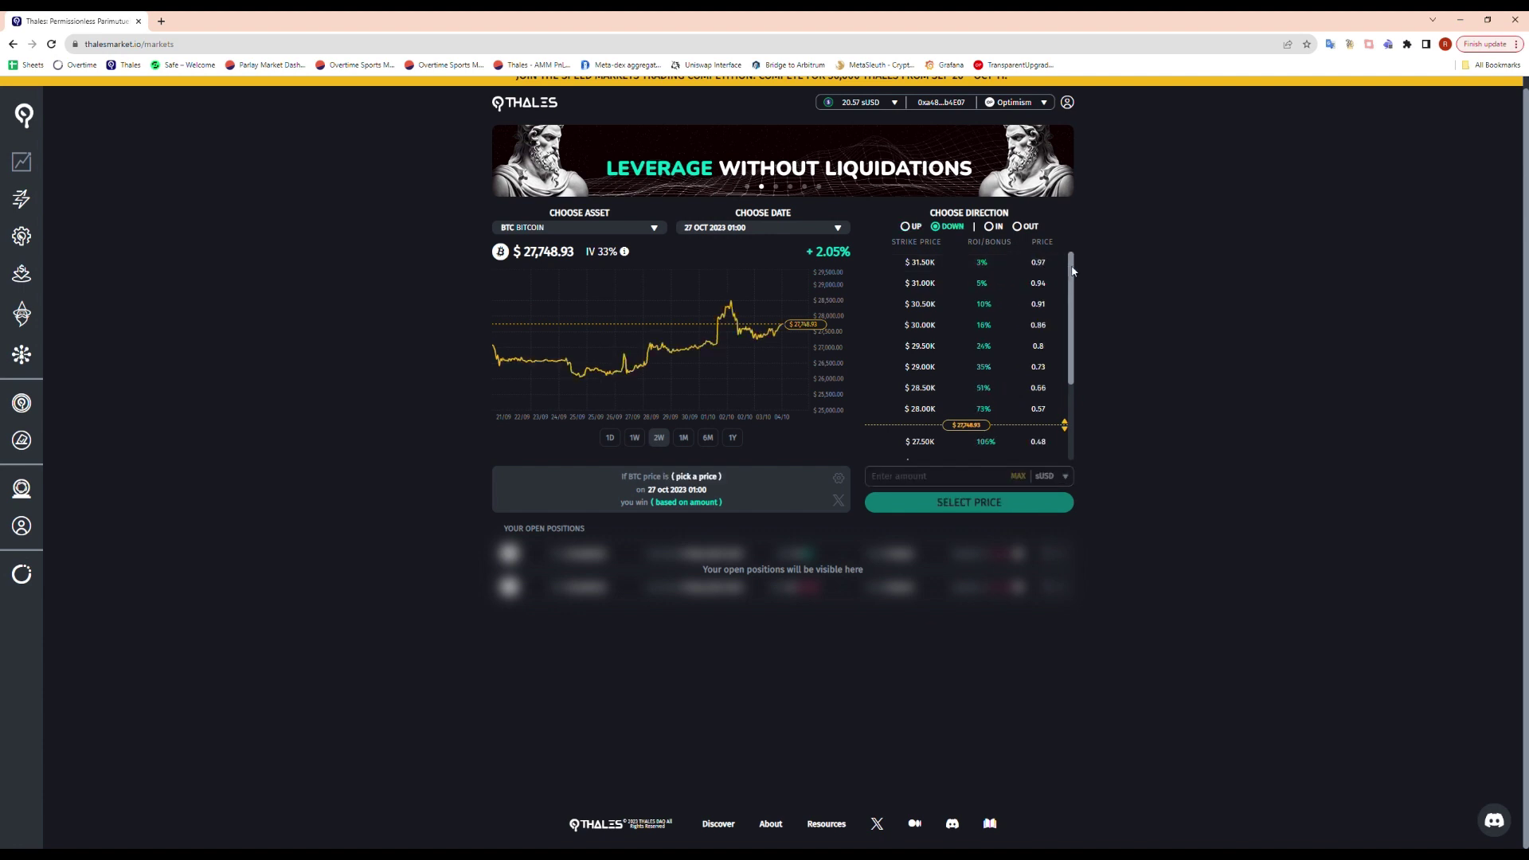
{"action": "left_click_drag", "start_coordinate": [1072, 272], "coordinate": [1074, 354]}
{"action": "scroll", "coordinate": [979, 350], "scroll_direction": "up", "scroll_amount": 2}
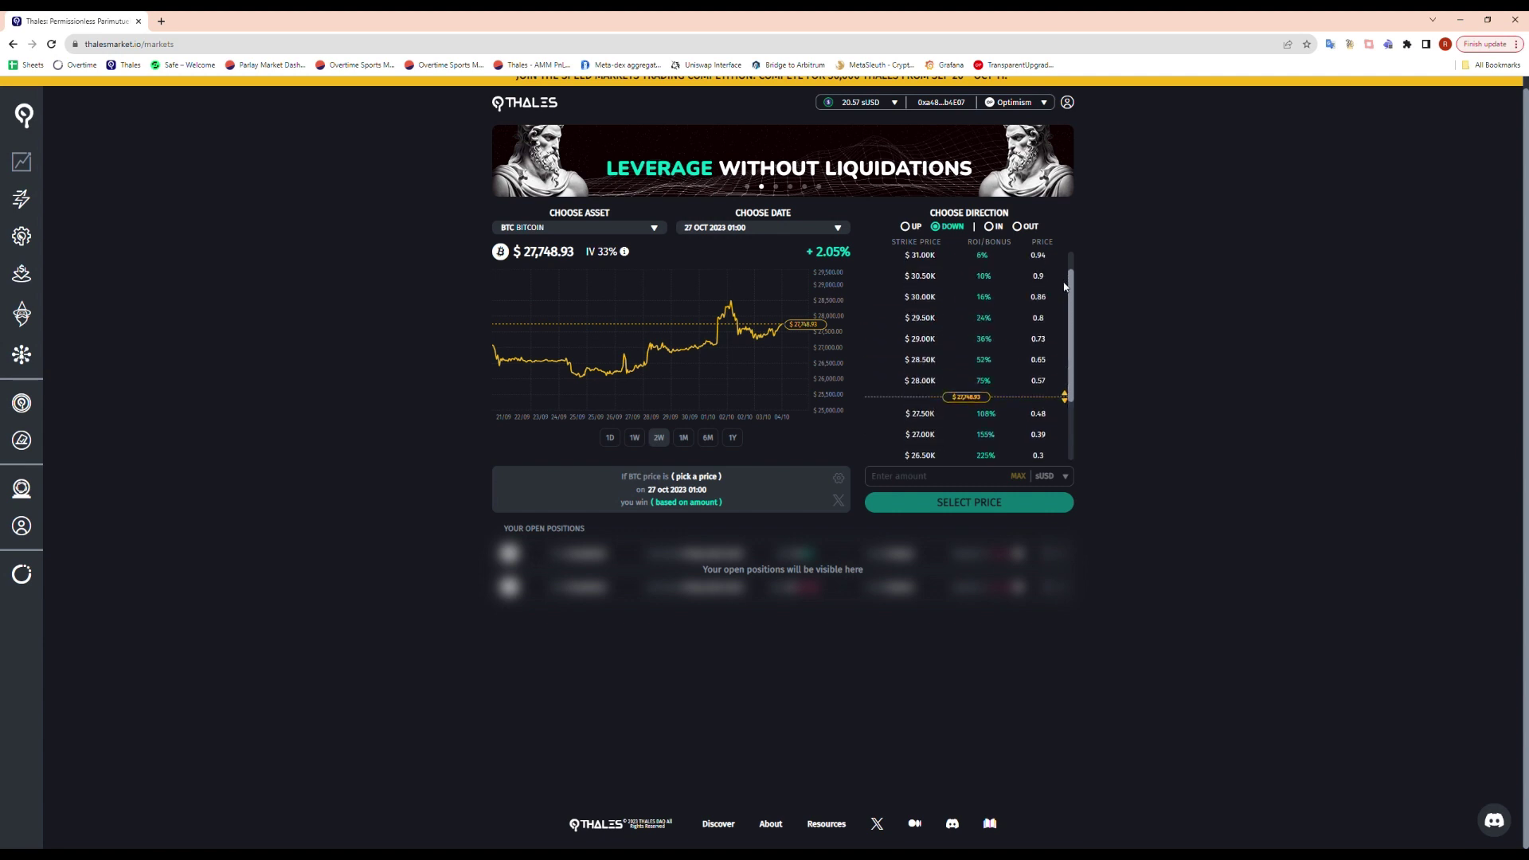
{"action": "scroll", "coordinate": [964, 347], "scroll_direction": "down", "scroll_amount": 2}
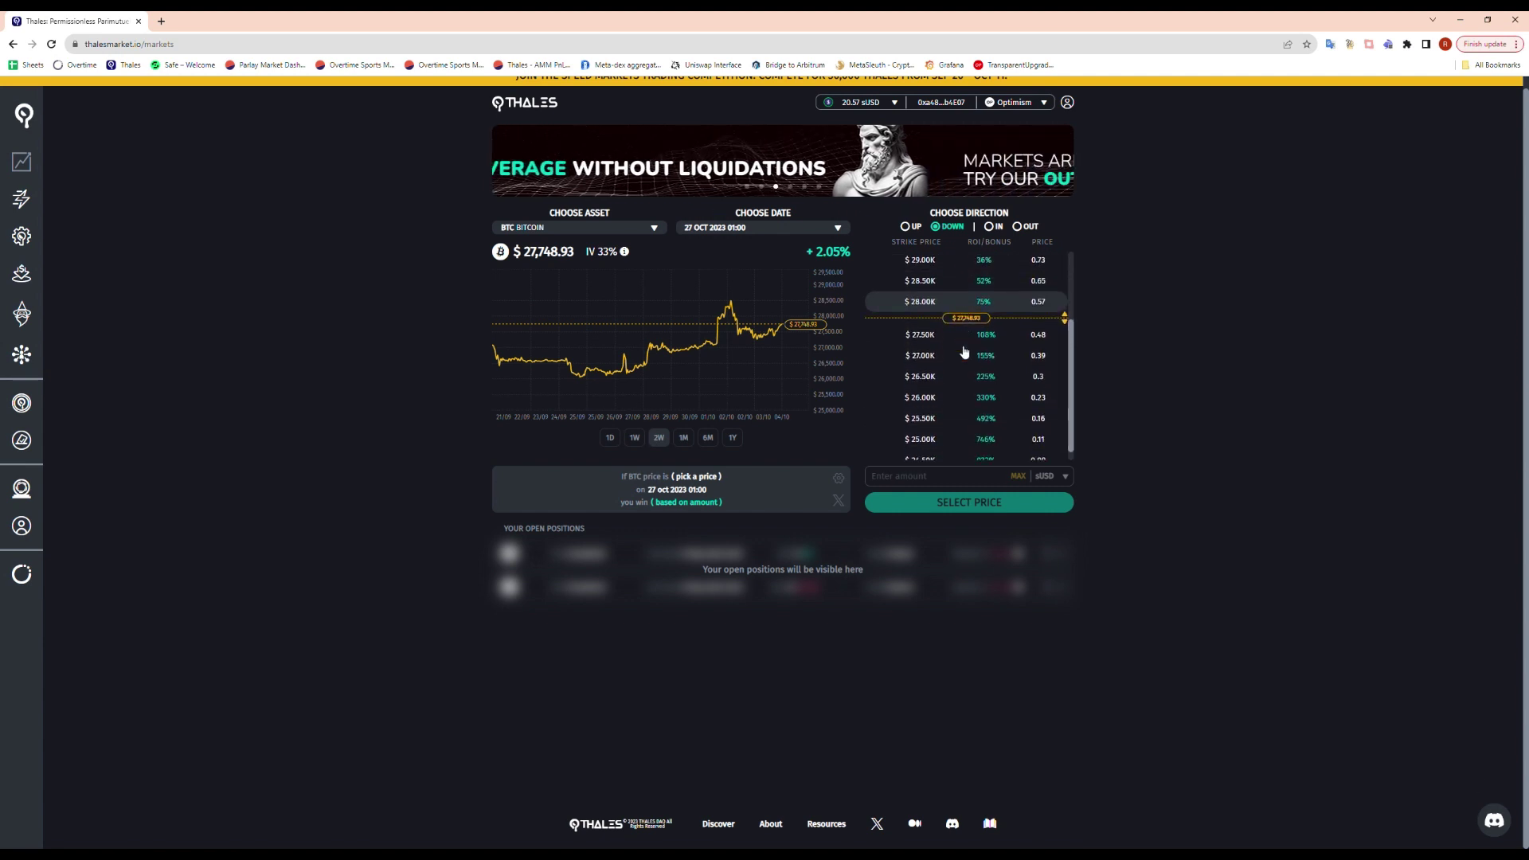
{"action": "left_click", "coordinate": [964, 344]}
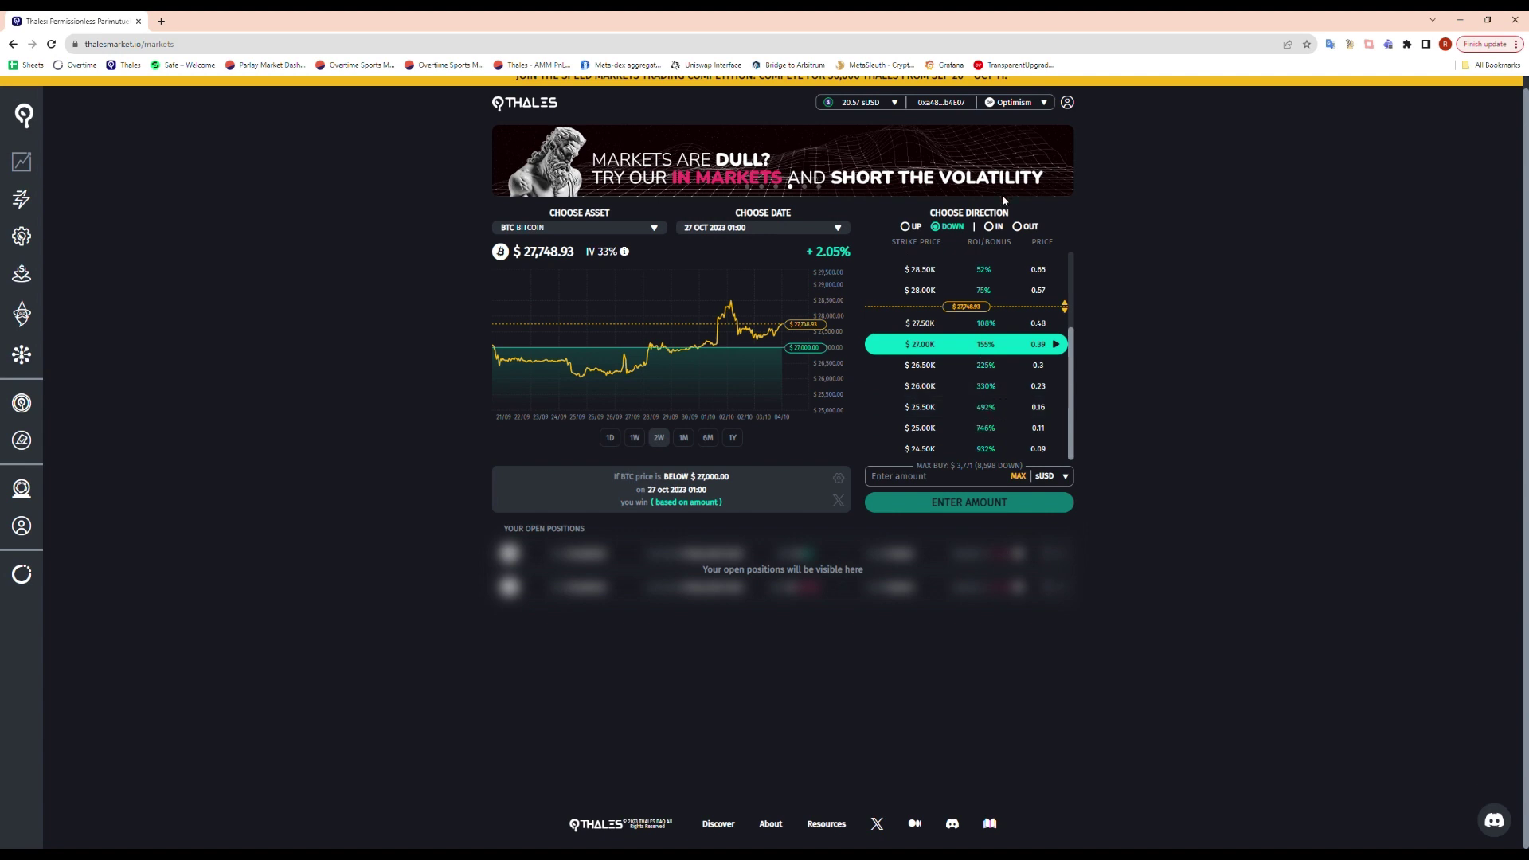
- Compare the $28.00K UP strike, then settle on the DOWN $28.00K strike at 0.57
{"action": "left_click", "coordinate": [908, 227]}
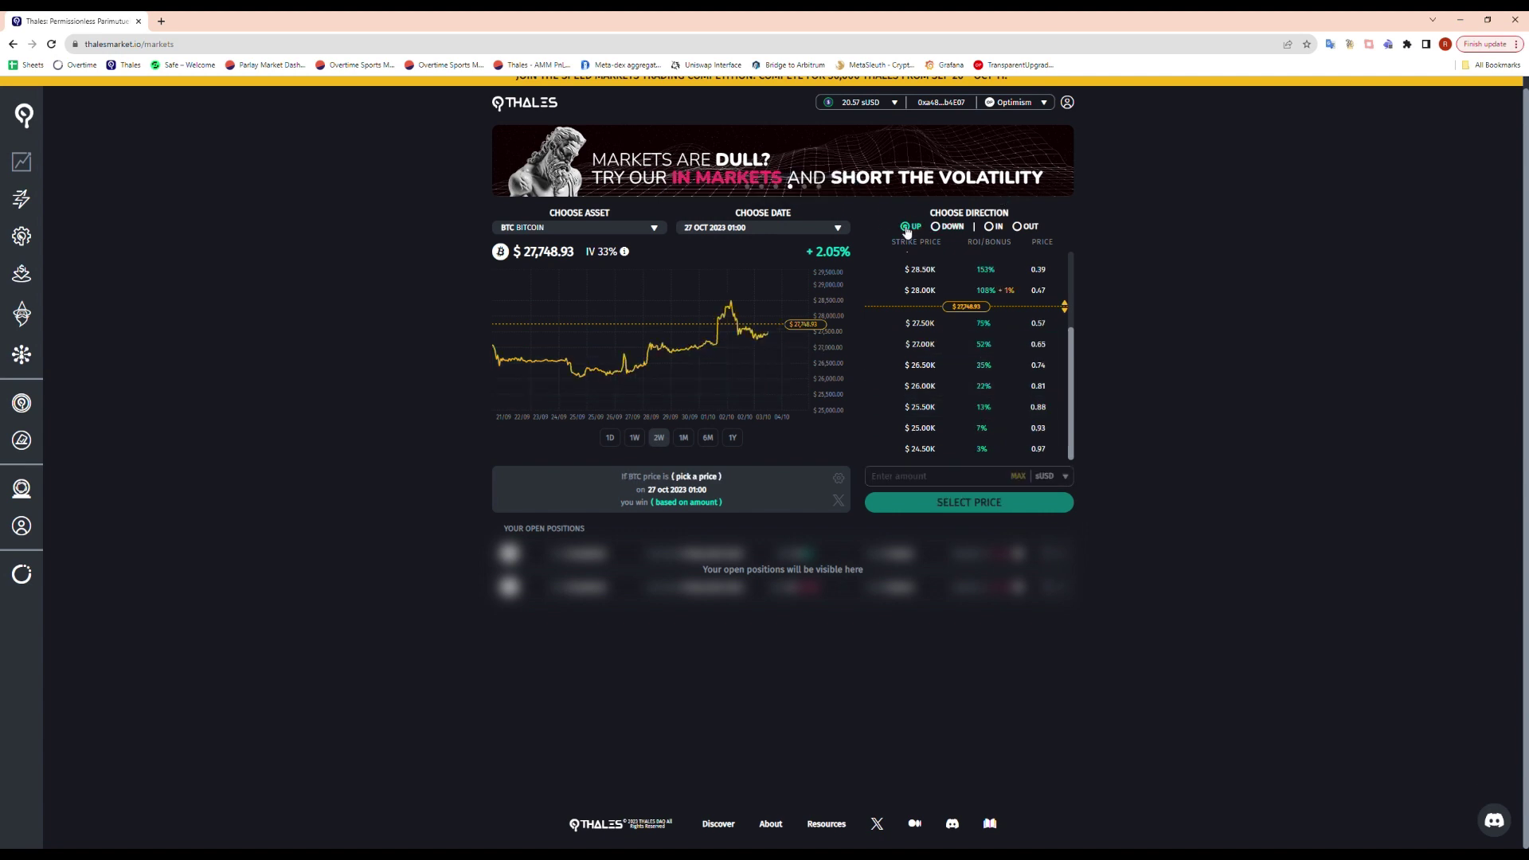
{"action": "left_click", "coordinate": [924, 292]}
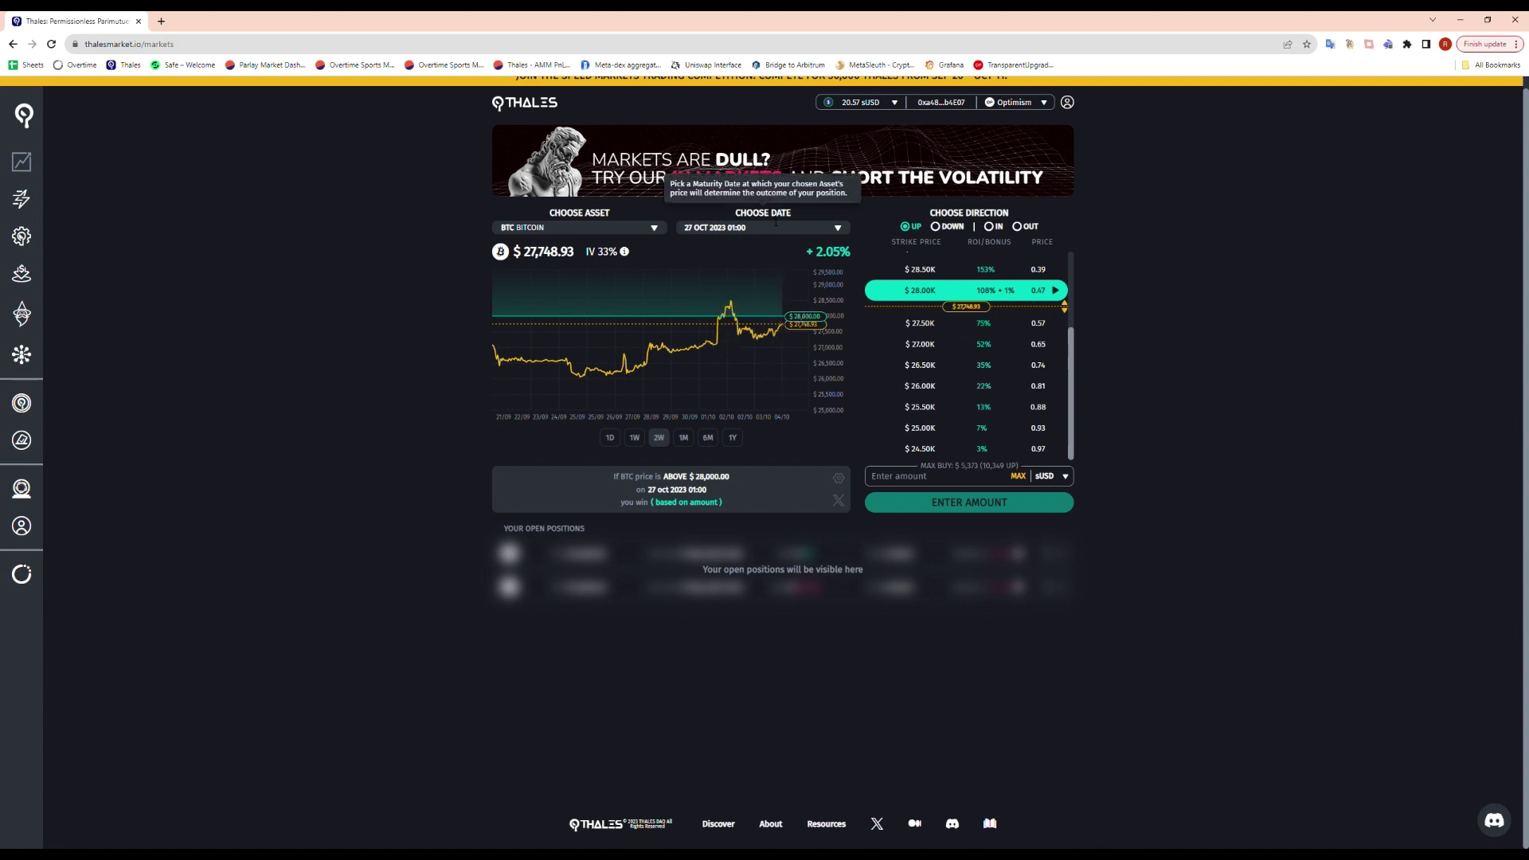
{"action": "left_click", "coordinate": [948, 229]}
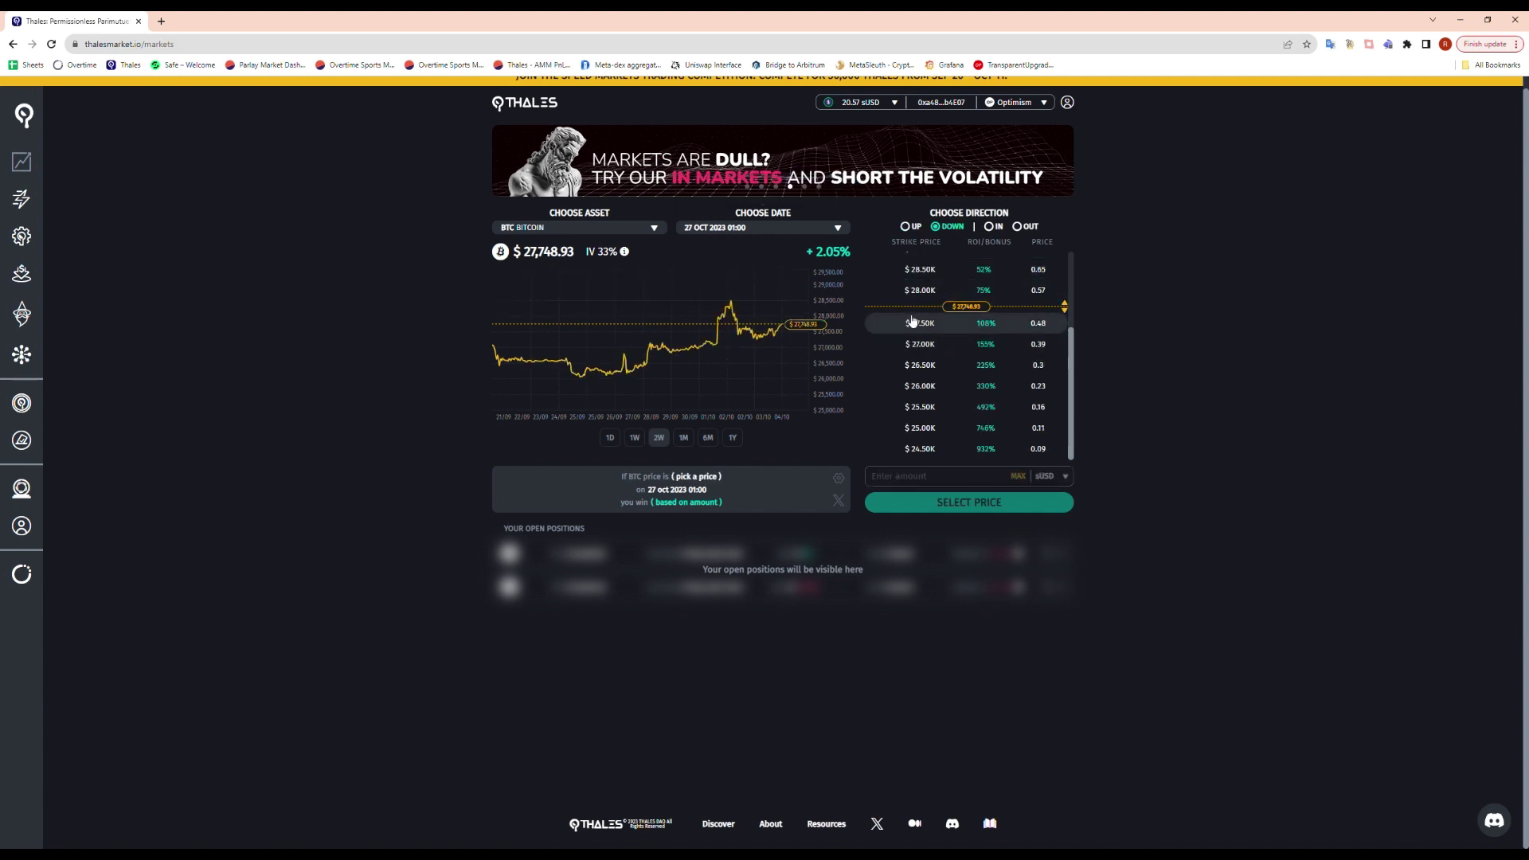
{"action": "left_click", "coordinate": [922, 365]}
{"action": "left_click", "coordinate": [923, 291]}
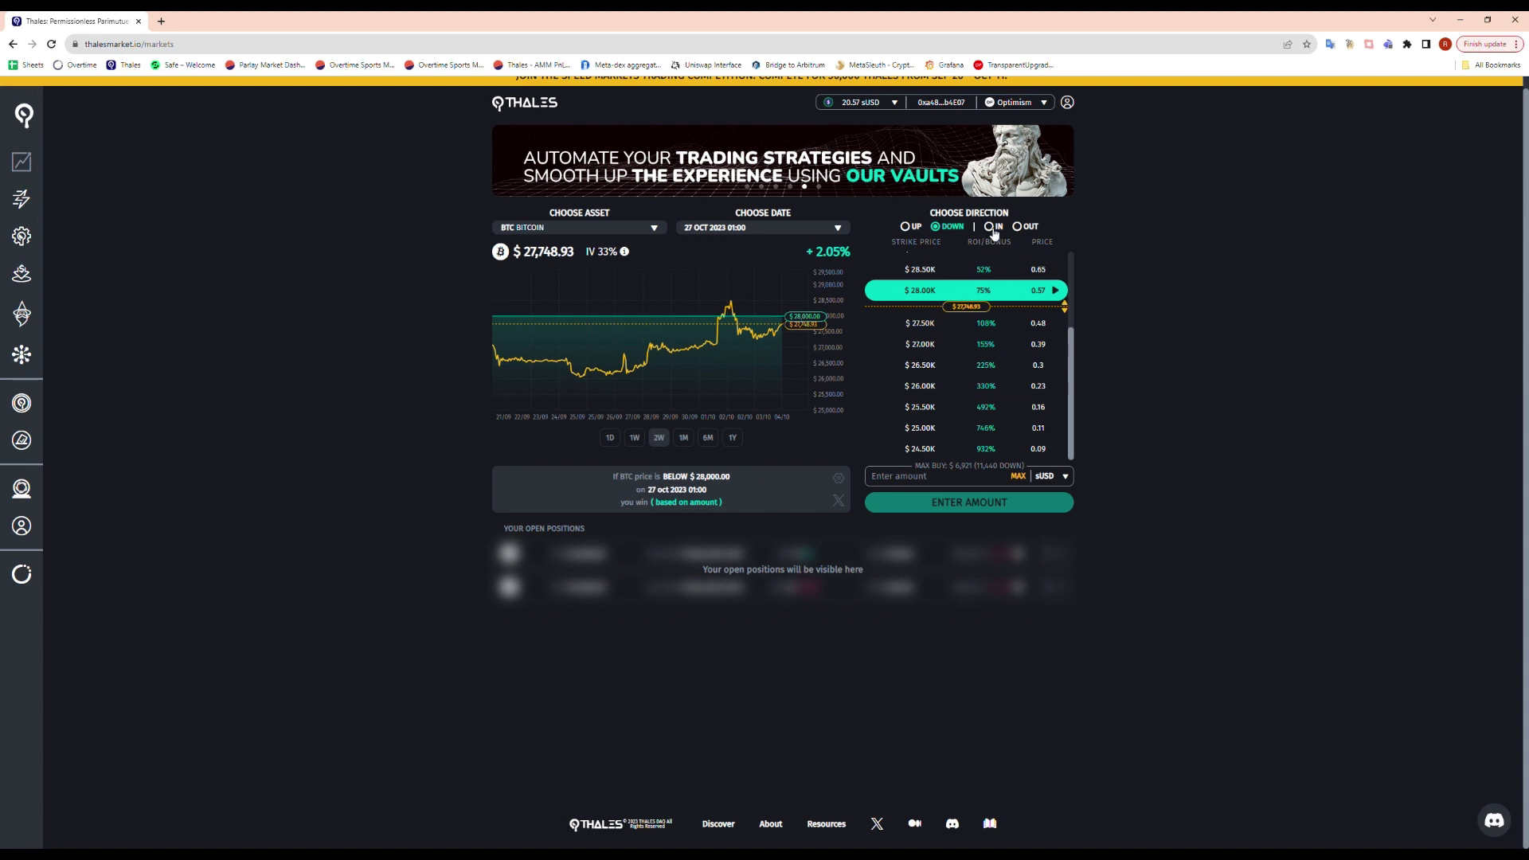
- Preview the IN range $26.50K–$28.50K, then return to DOWN with no strike selected
{"action": "left_click", "coordinate": [991, 228]}
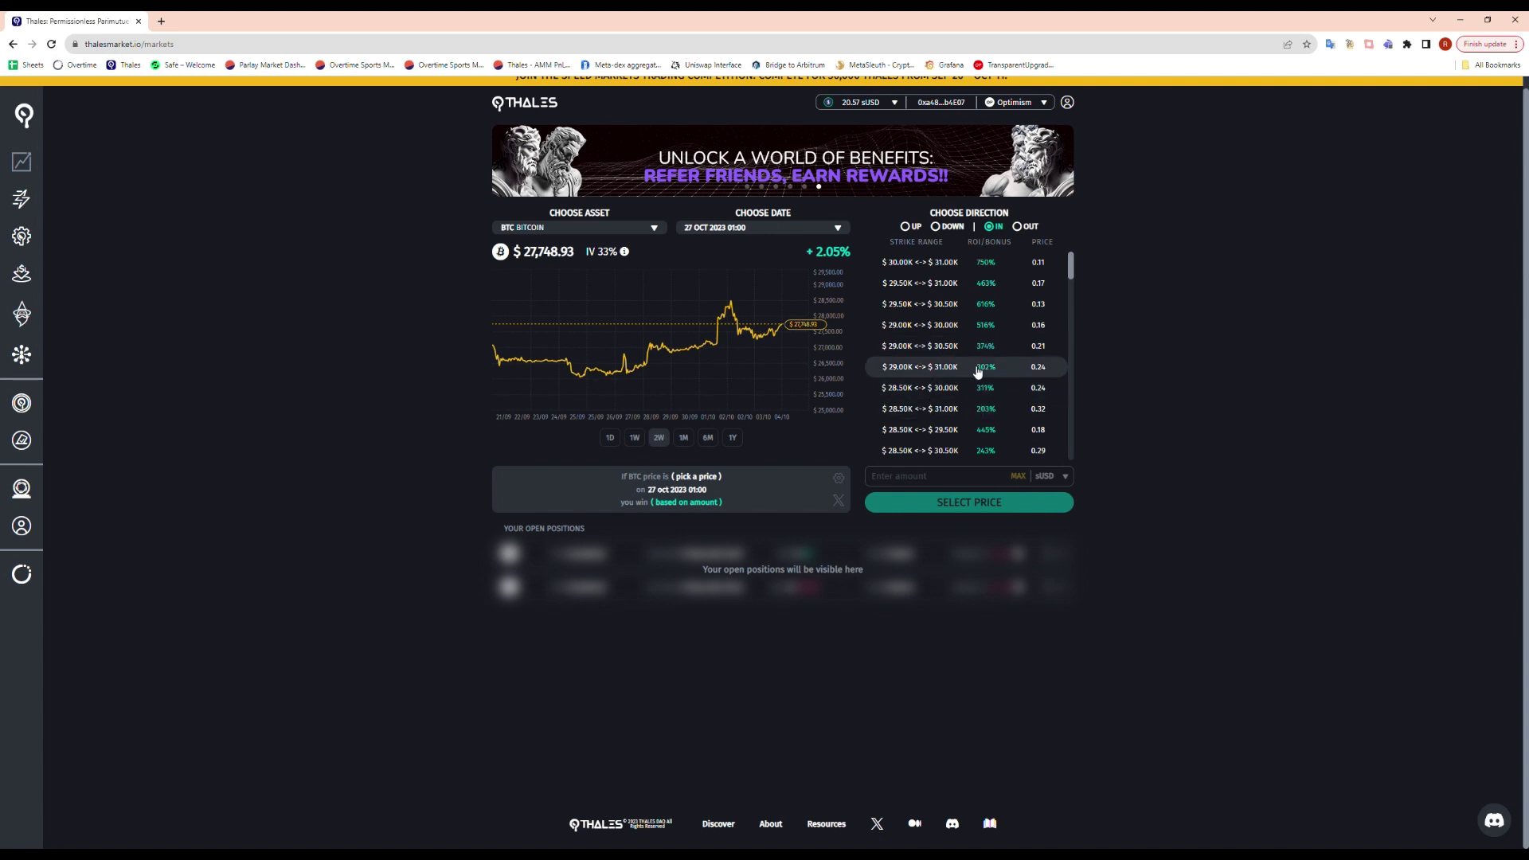
{"action": "scroll", "coordinate": [1027, 343], "scroll_direction": "up", "scroll_amount": 1}
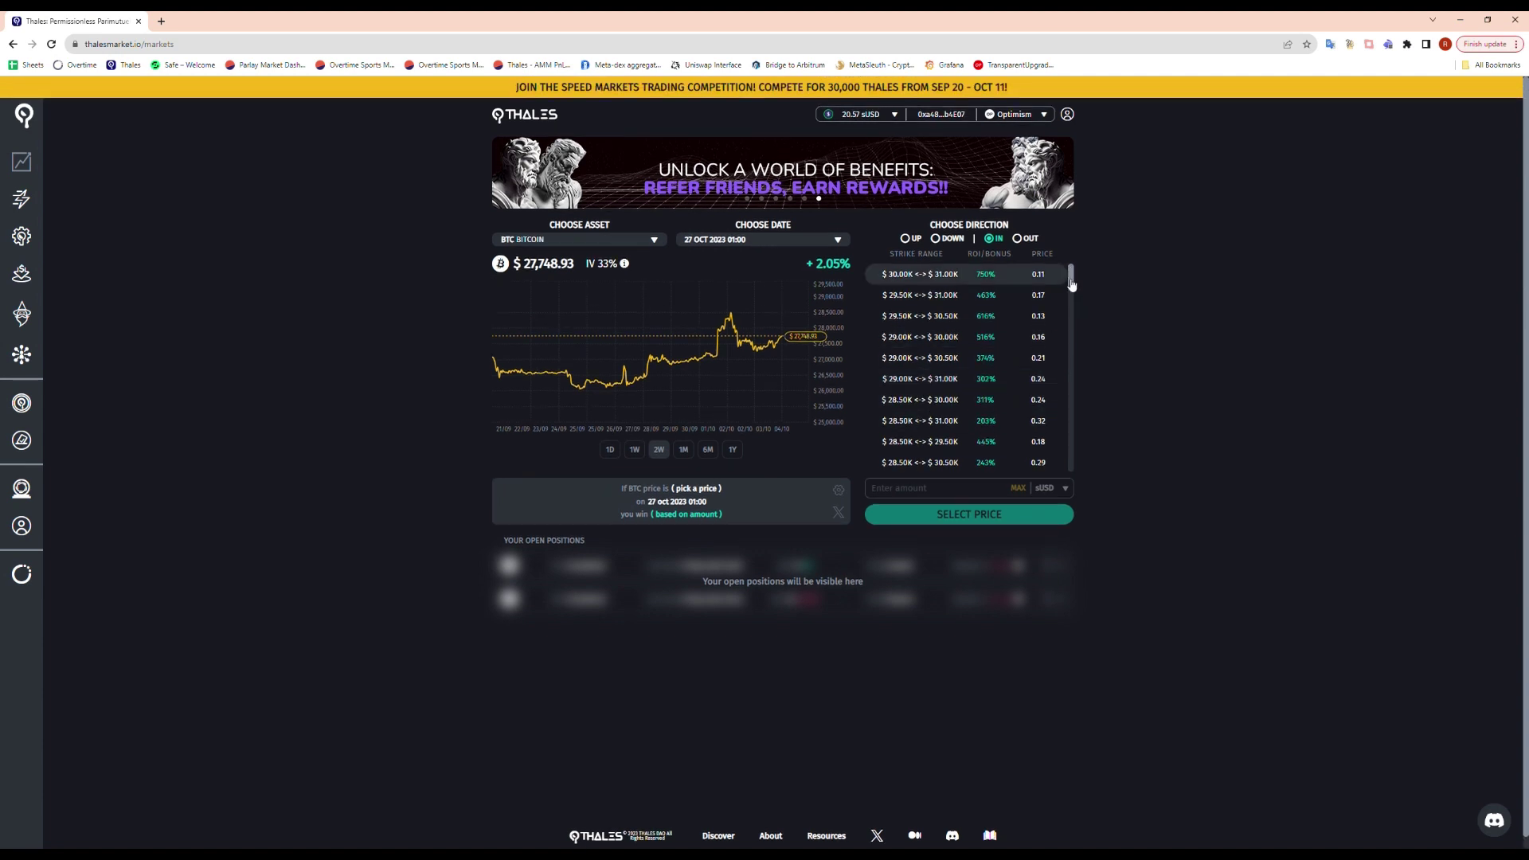
{"action": "left_click_drag", "start_coordinate": [1071, 272], "coordinate": [1071, 294]}
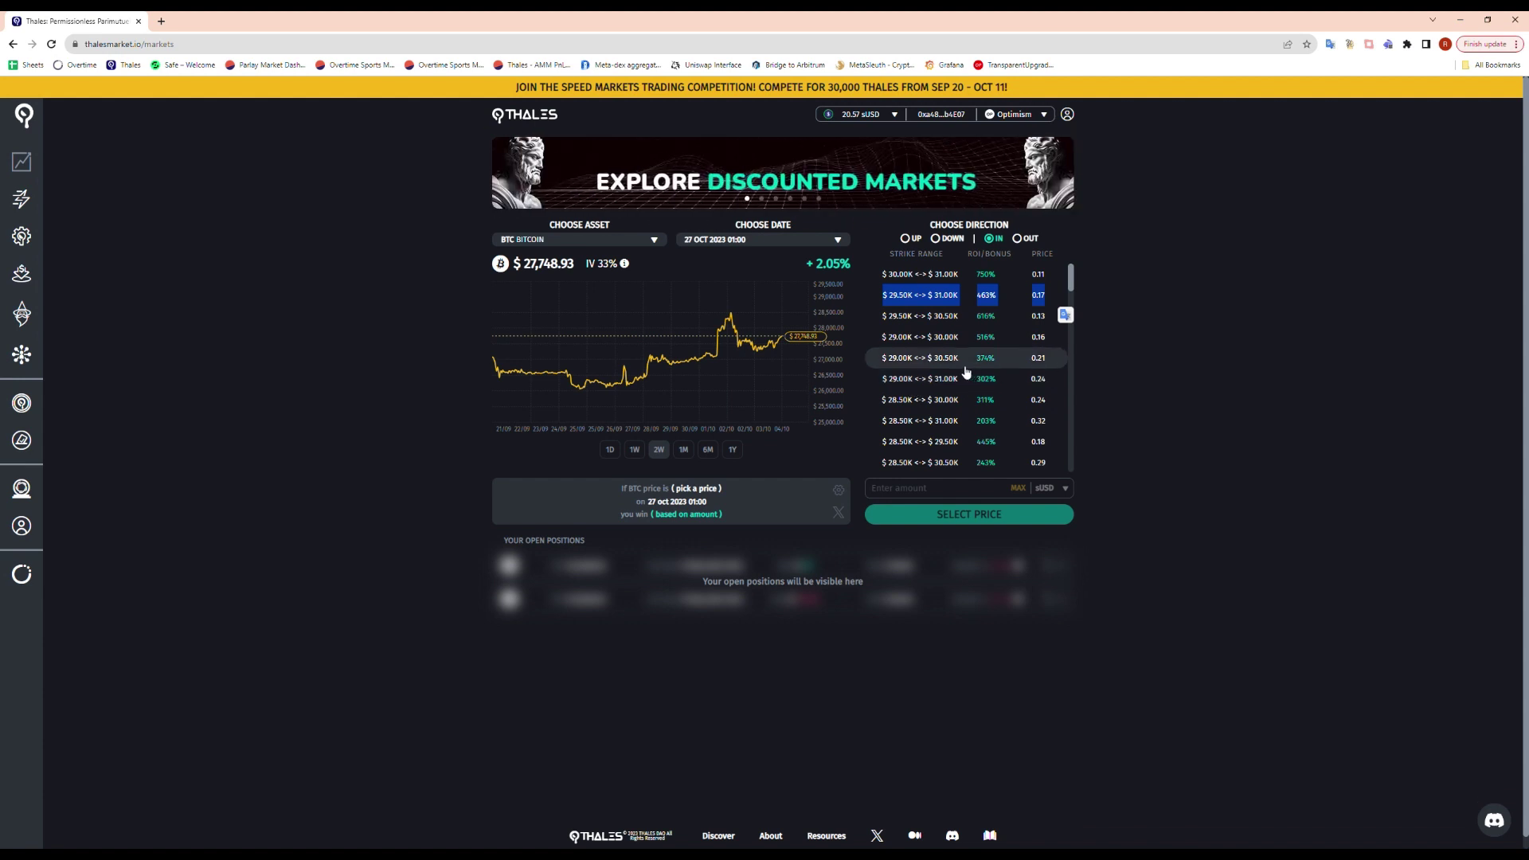
{"action": "left_click_drag", "start_coordinate": [1072, 278], "coordinate": [1062, 352]}
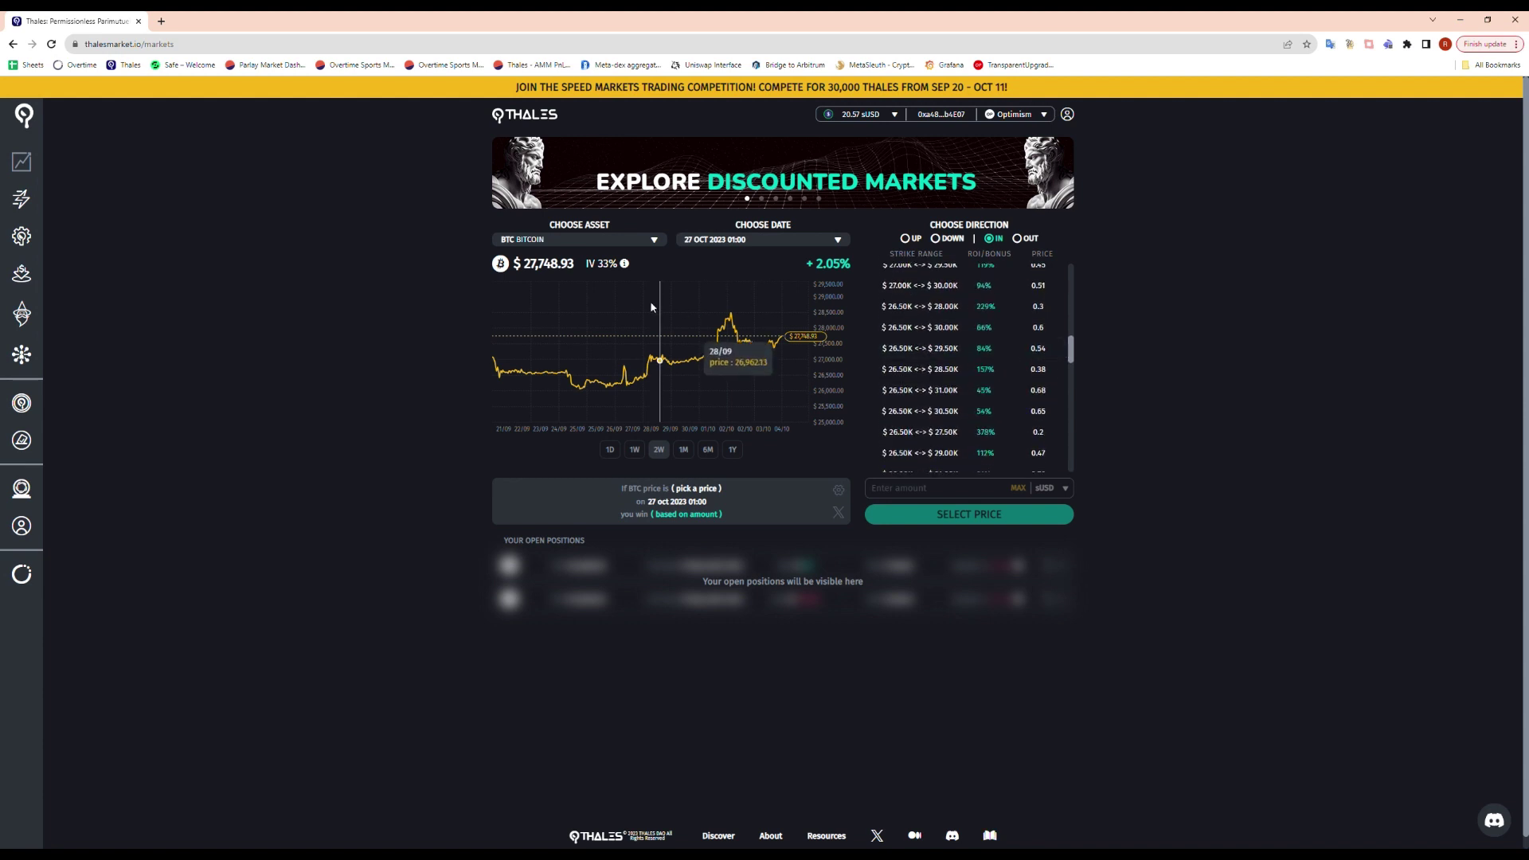
{"action": "left_click", "coordinate": [940, 369]}
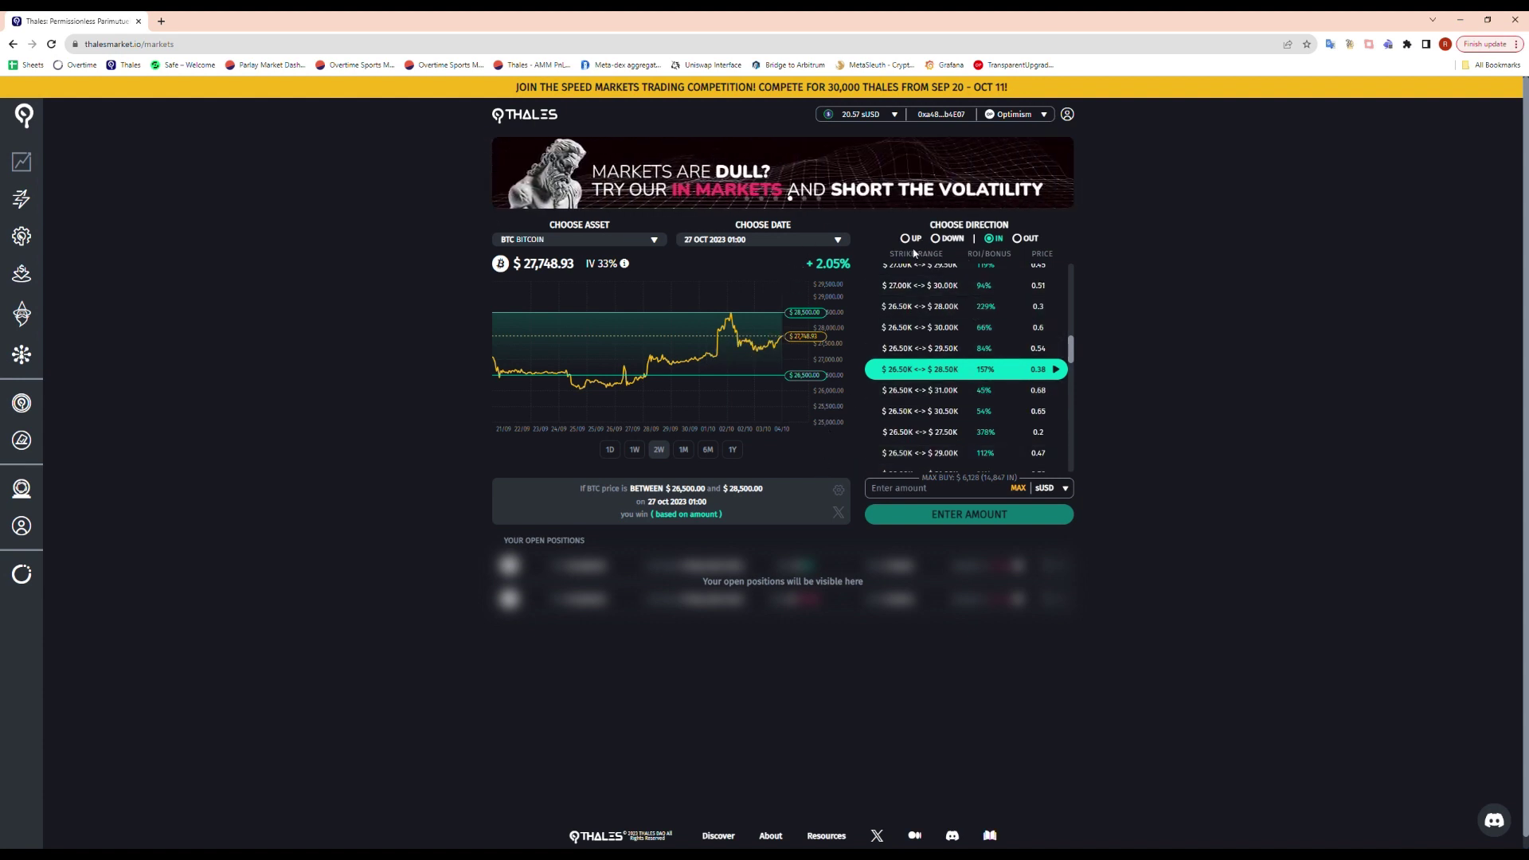
{"action": "left_click", "coordinate": [945, 239]}
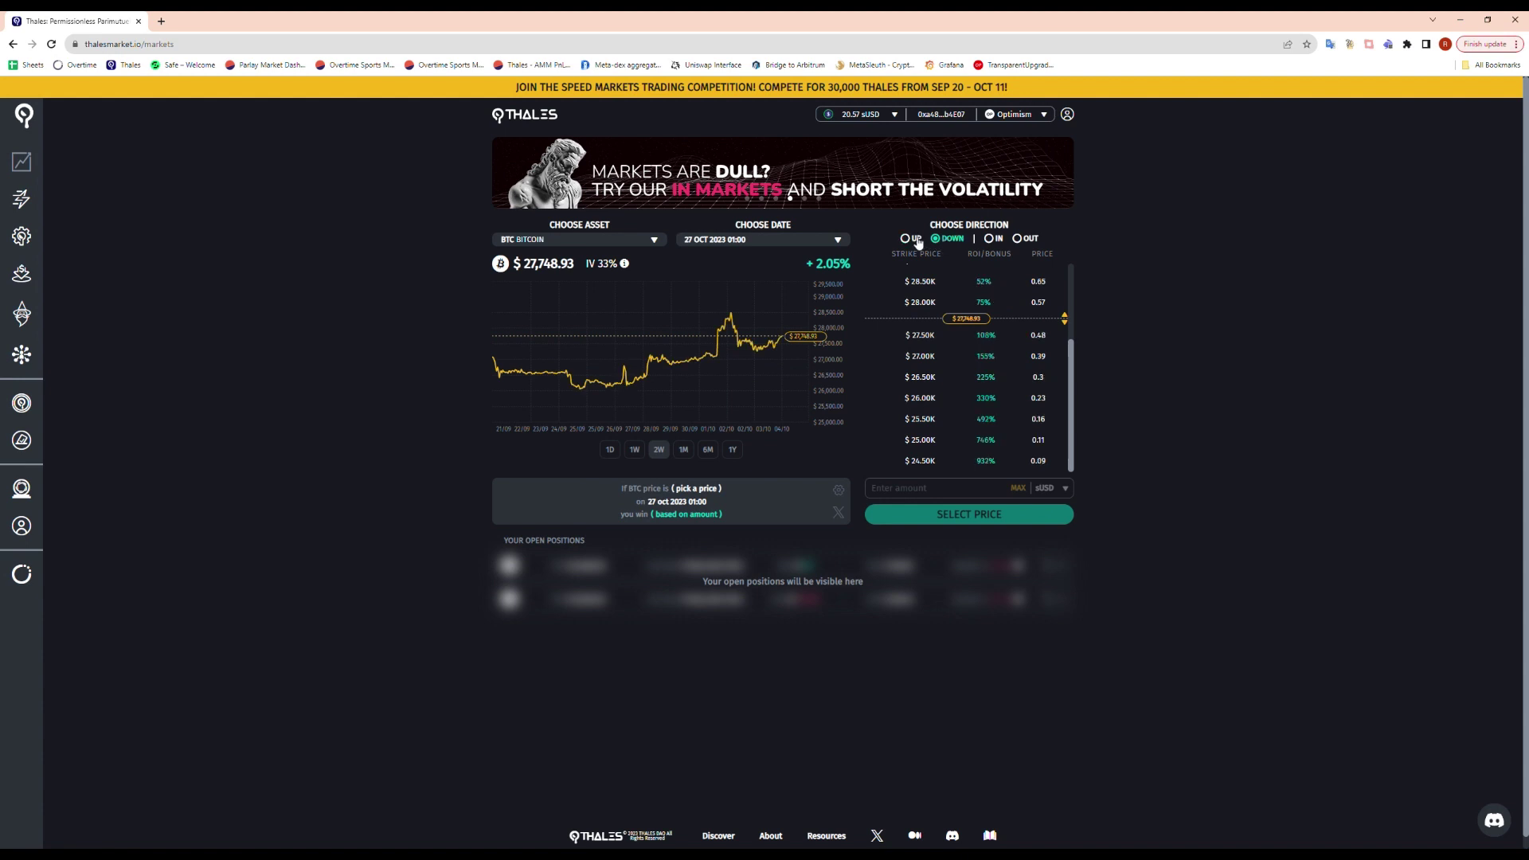
- Switch the direction through UP and IN to OUT
{"action": "left_click", "coordinate": [916, 238]}
{"action": "left_click", "coordinate": [988, 239]}
{"action": "left_click", "coordinate": [1031, 240]}
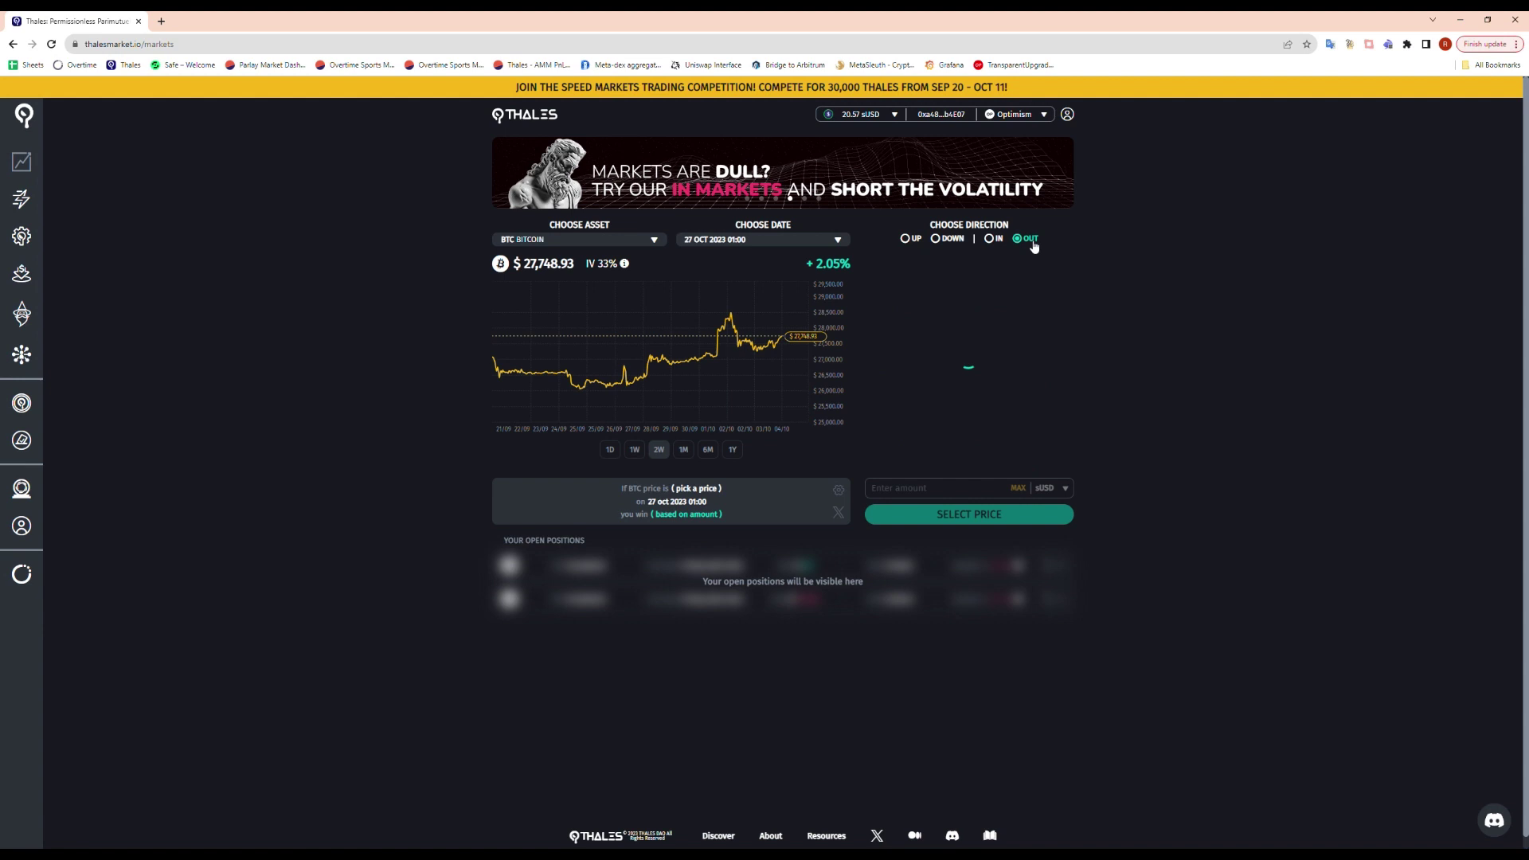
{"action": "left_click_drag", "start_coordinate": [820, 344], "coordinate": [904, 368]}
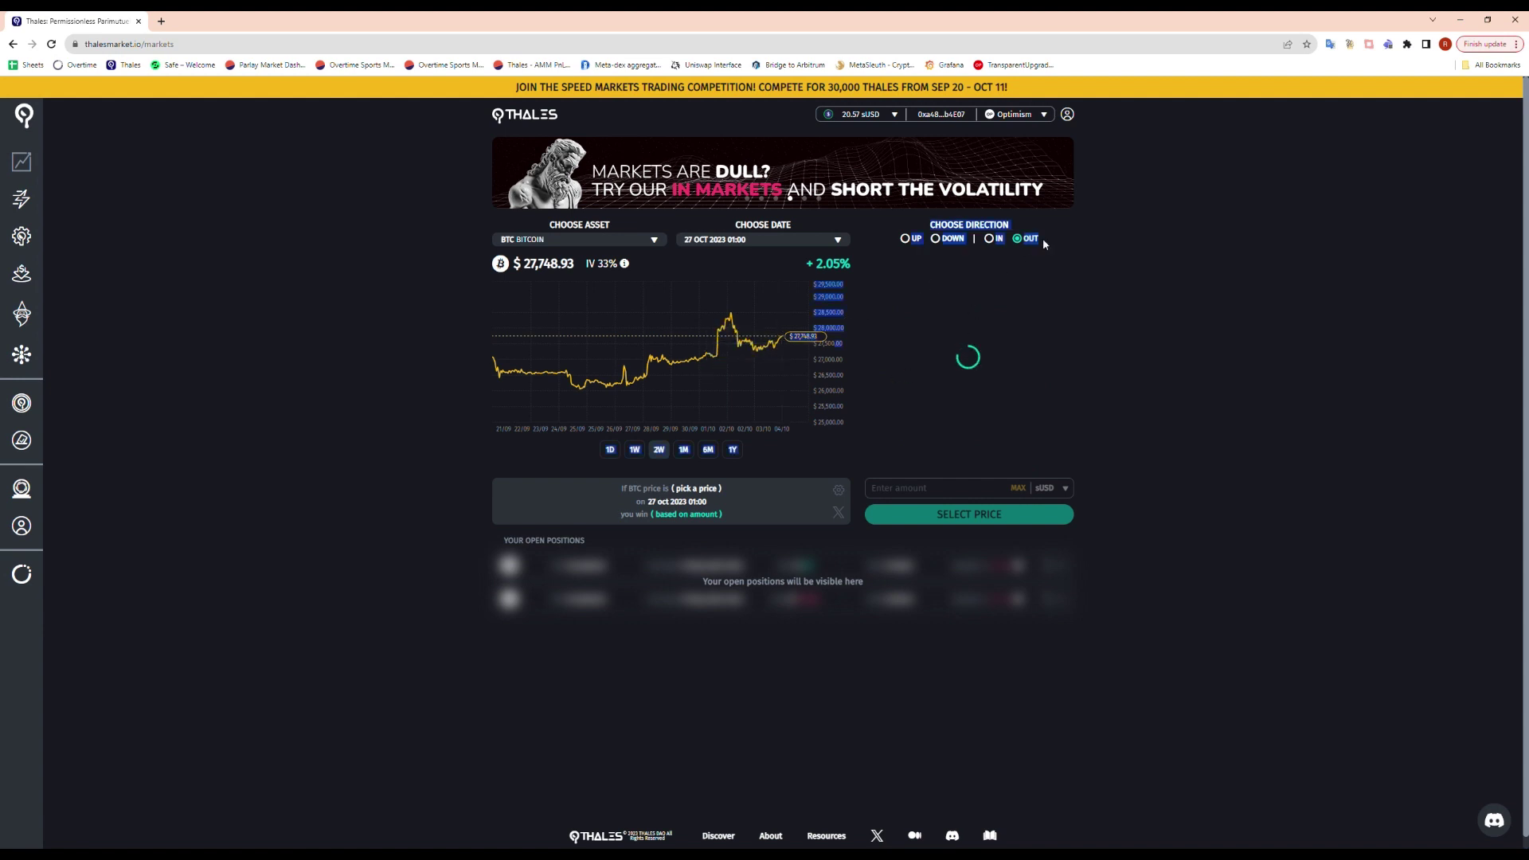
{"action": "left_click", "coordinate": [1096, 227]}
- Try OUT ranges and settle on $27.50K–$28.50K, priced at 0.86
{"action": "left_click", "coordinate": [944, 355]}
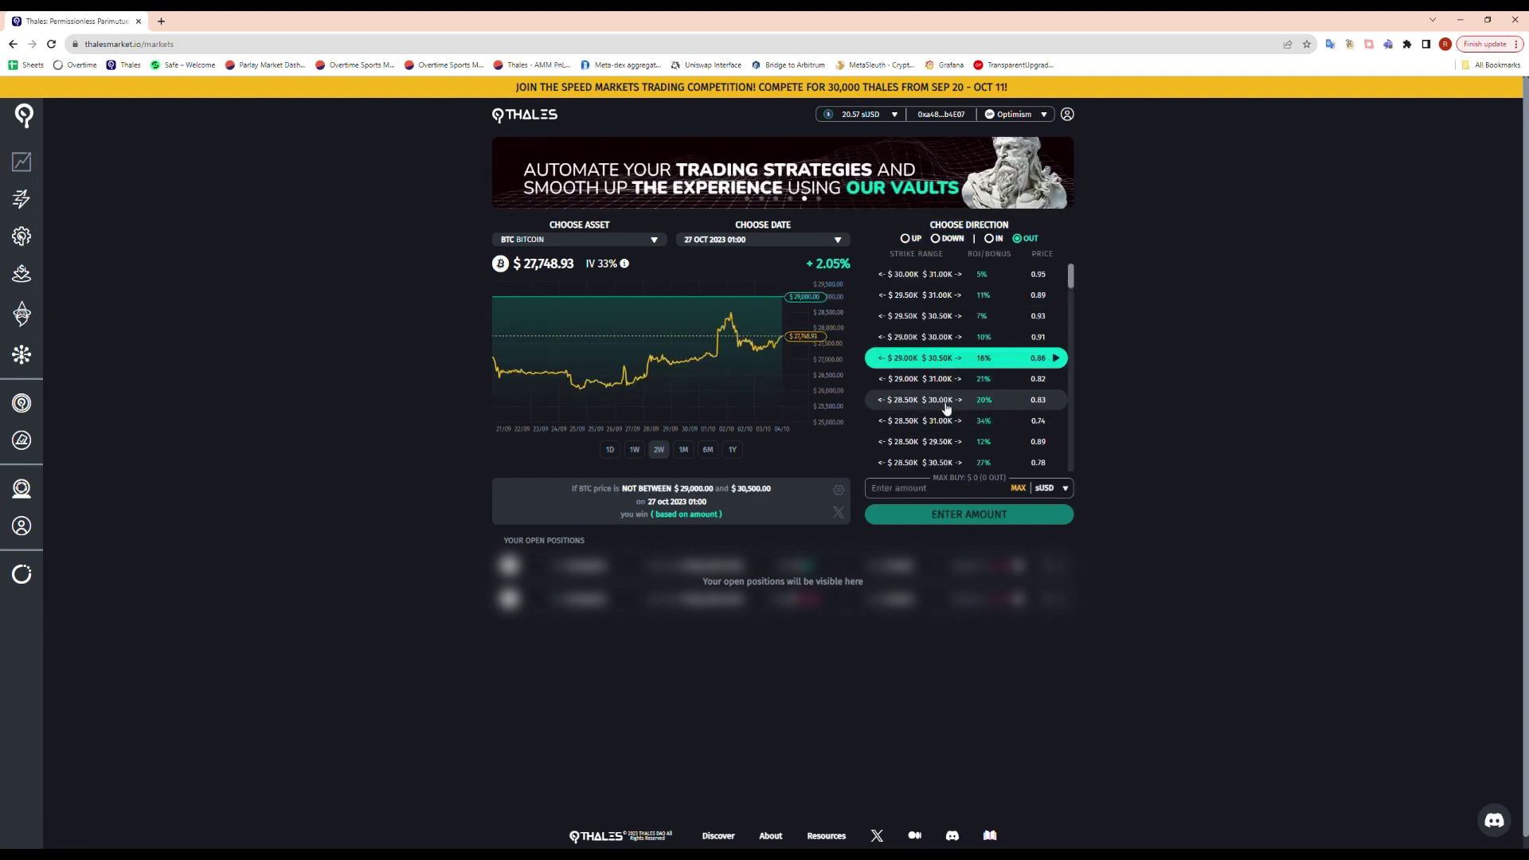
{"action": "scroll", "coordinate": [947, 363], "scroll_direction": "down", "scroll_amount": 3}
{"action": "left_click", "coordinate": [948, 371]}
{"action": "left_click", "coordinate": [949, 391]}
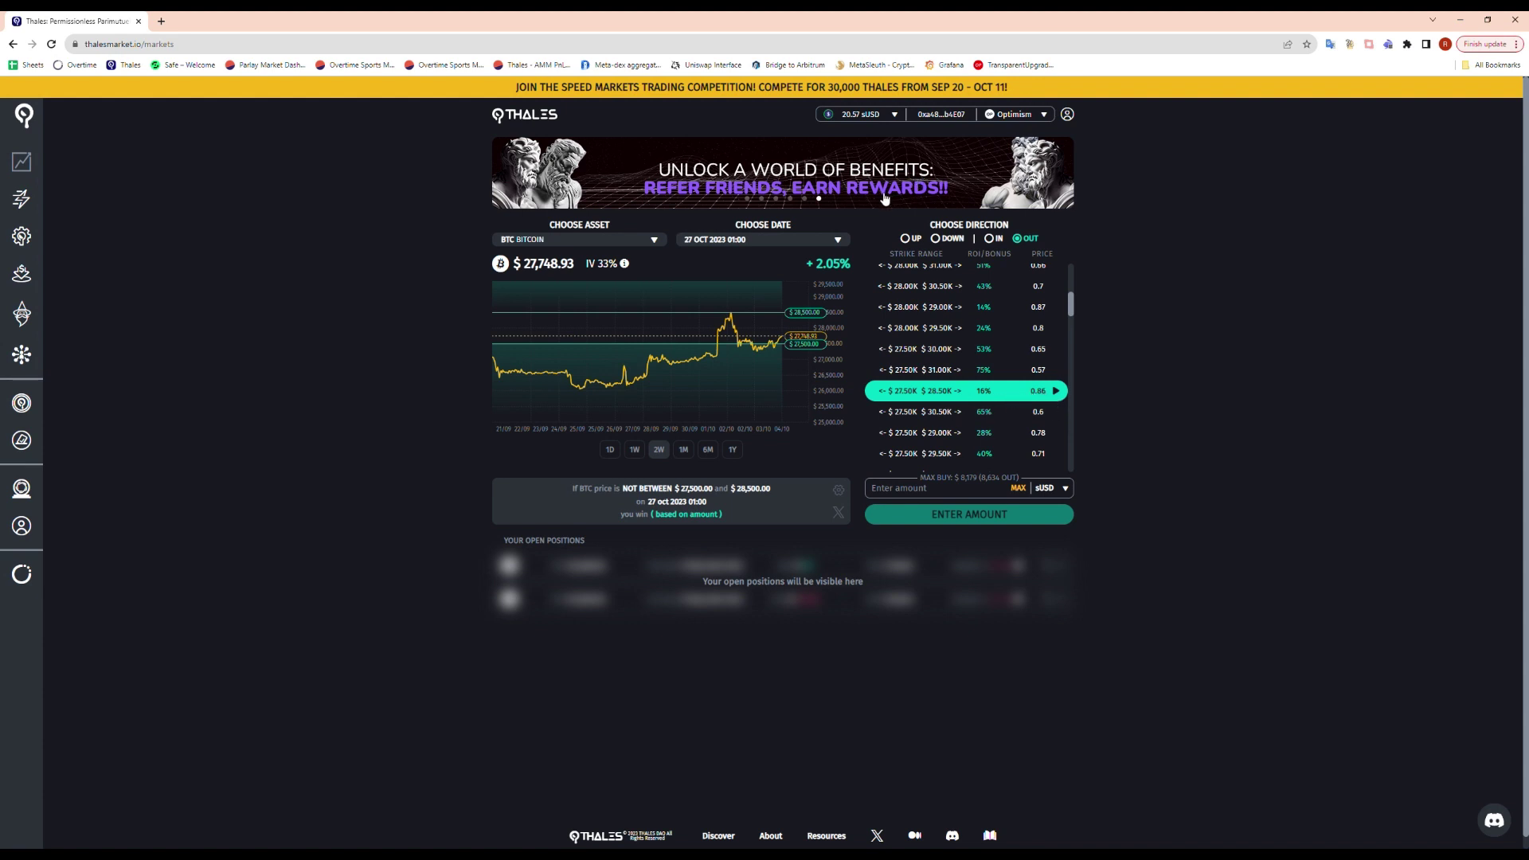
- Switch to UP and pick the $29.00K strike, priced at 0.31
{"action": "left_click", "coordinate": [908, 240]}
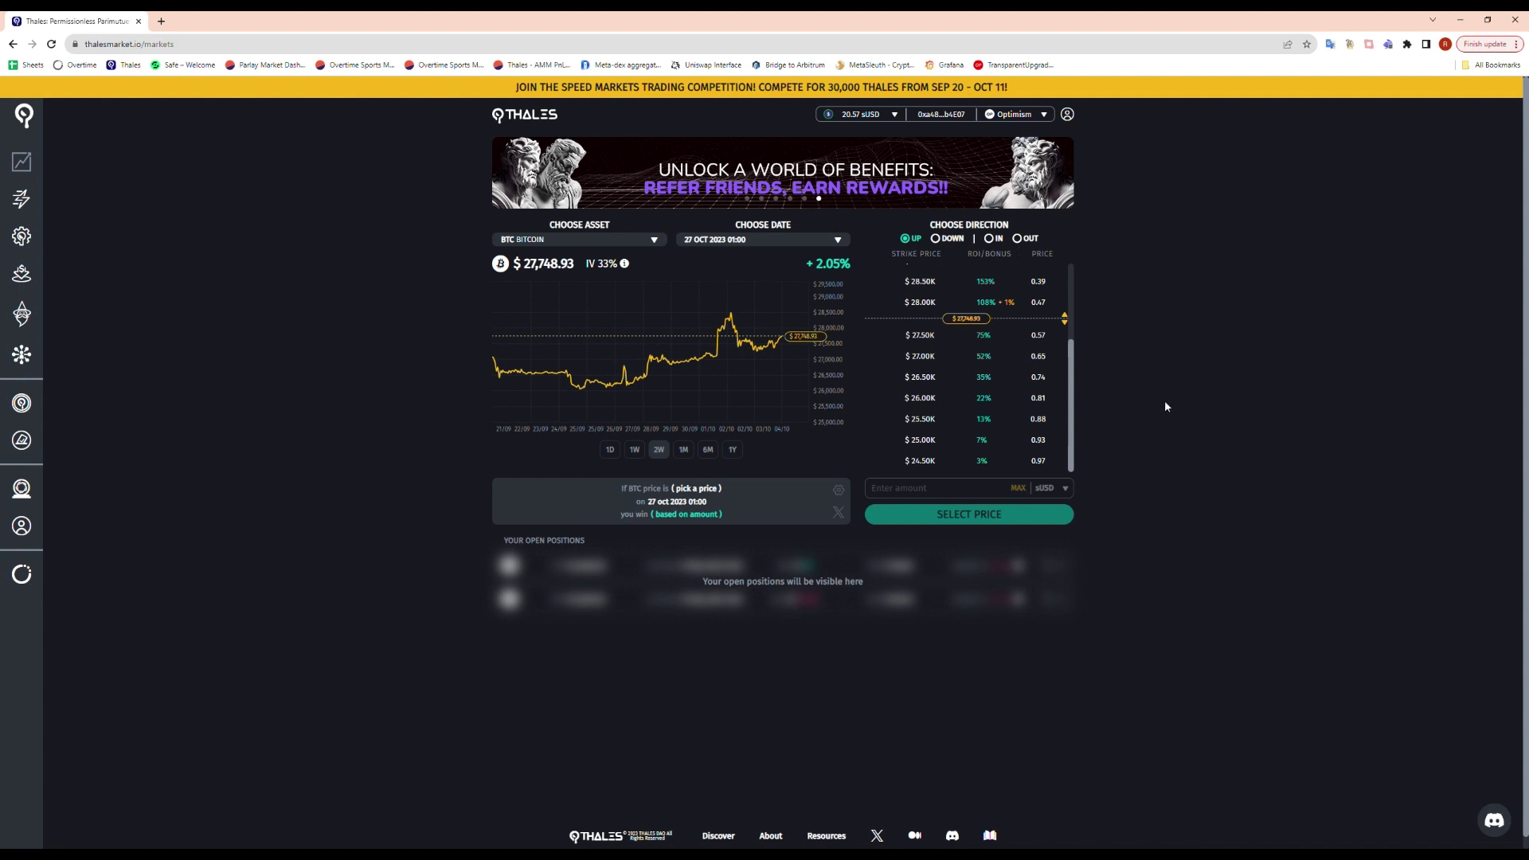
{"action": "scroll", "coordinate": [1055, 298], "scroll_direction": "up", "scroll_amount": 3}
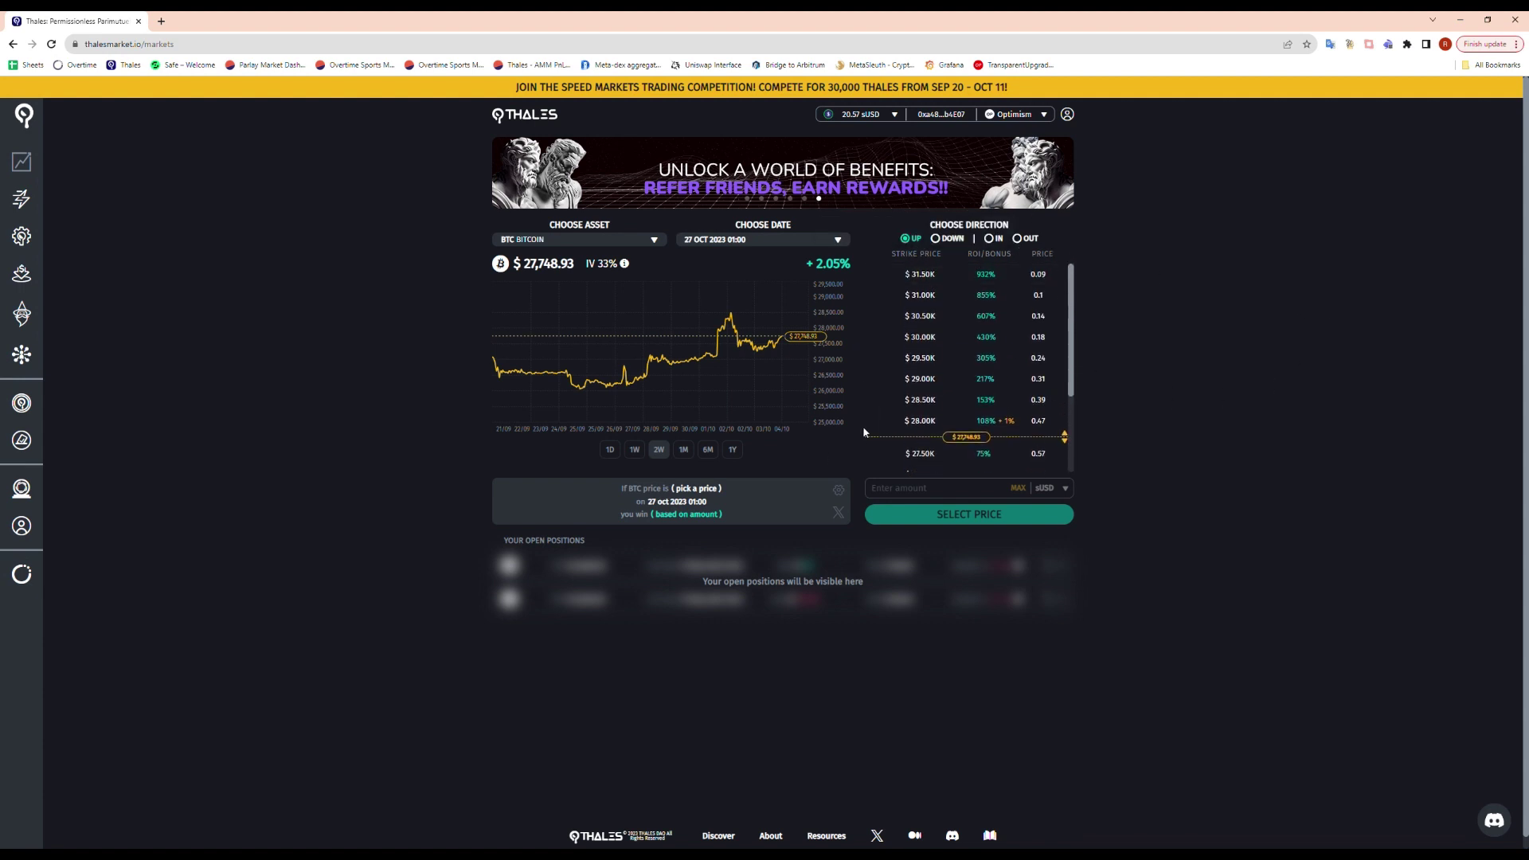
{"action": "left_click", "coordinate": [885, 388]}
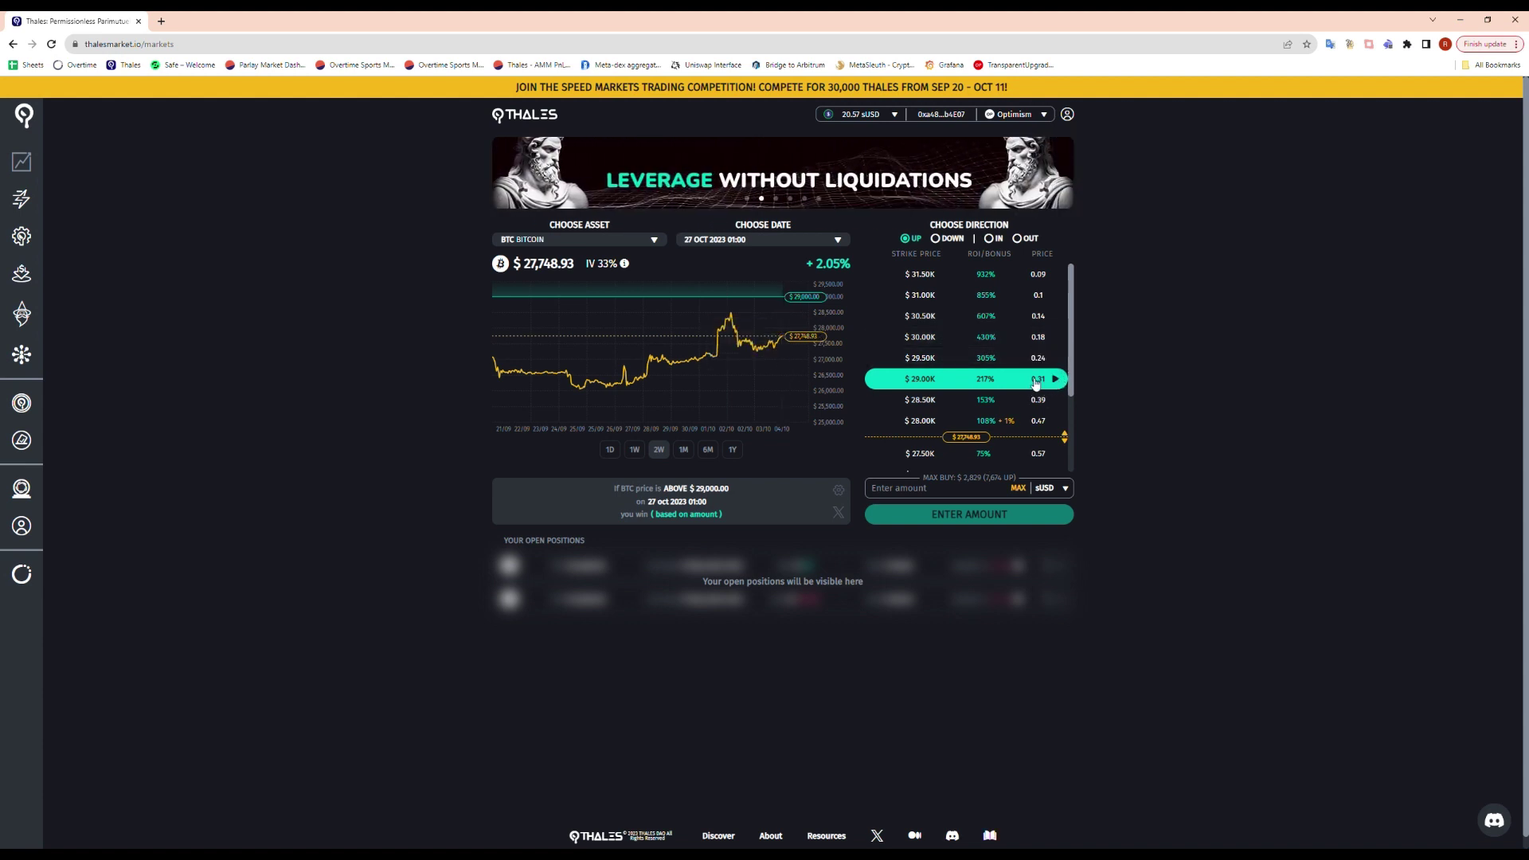
- Enter a 5 sUSD amount and review the summary showing a 15.82 sUSD potential win
{"action": "left_click", "coordinate": [931, 489]}
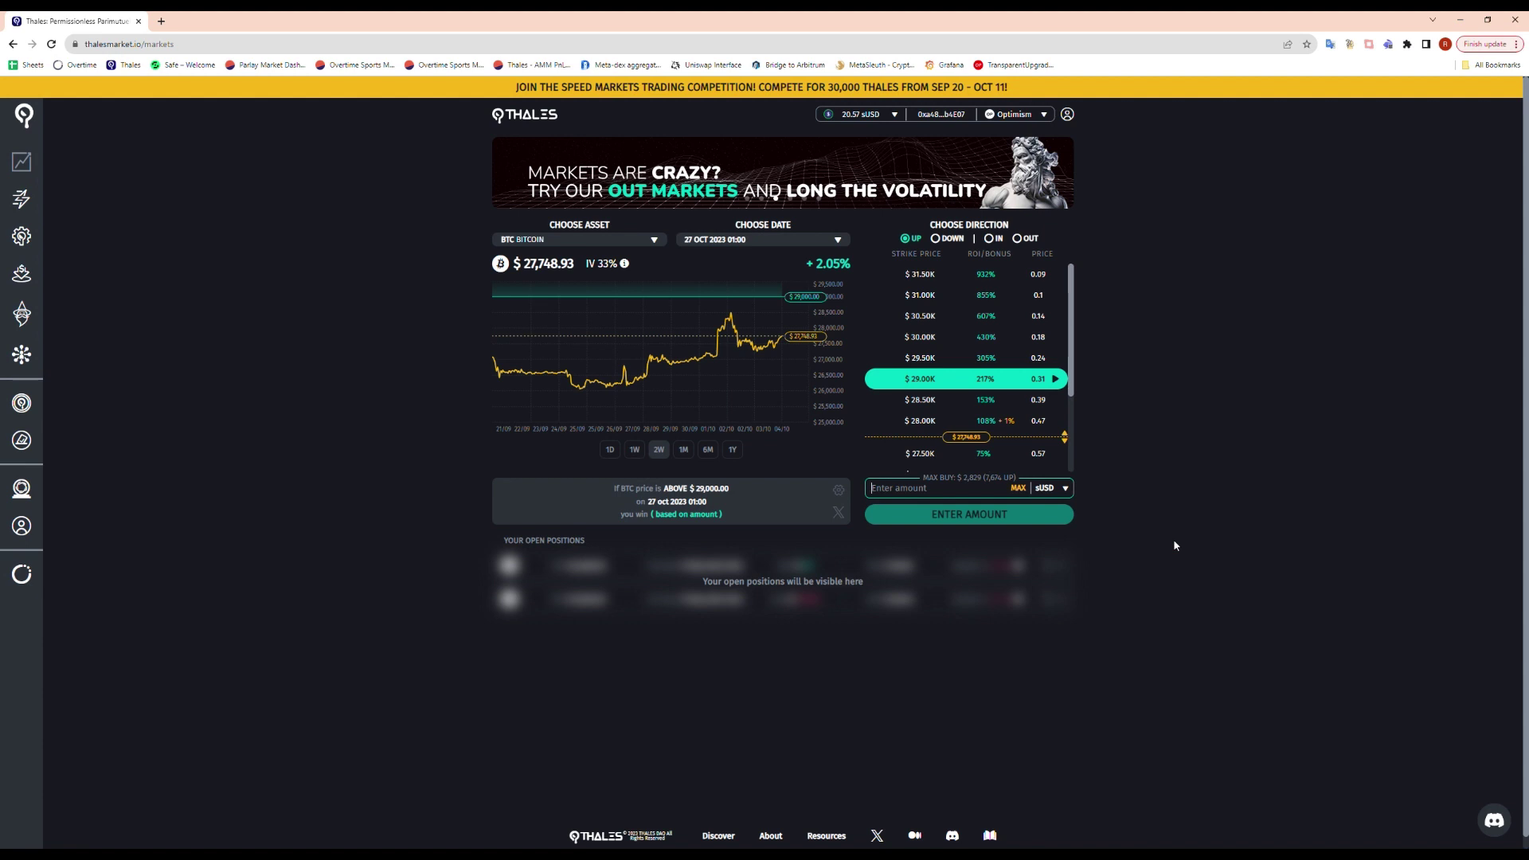
{"action": "type", "text": "5"}
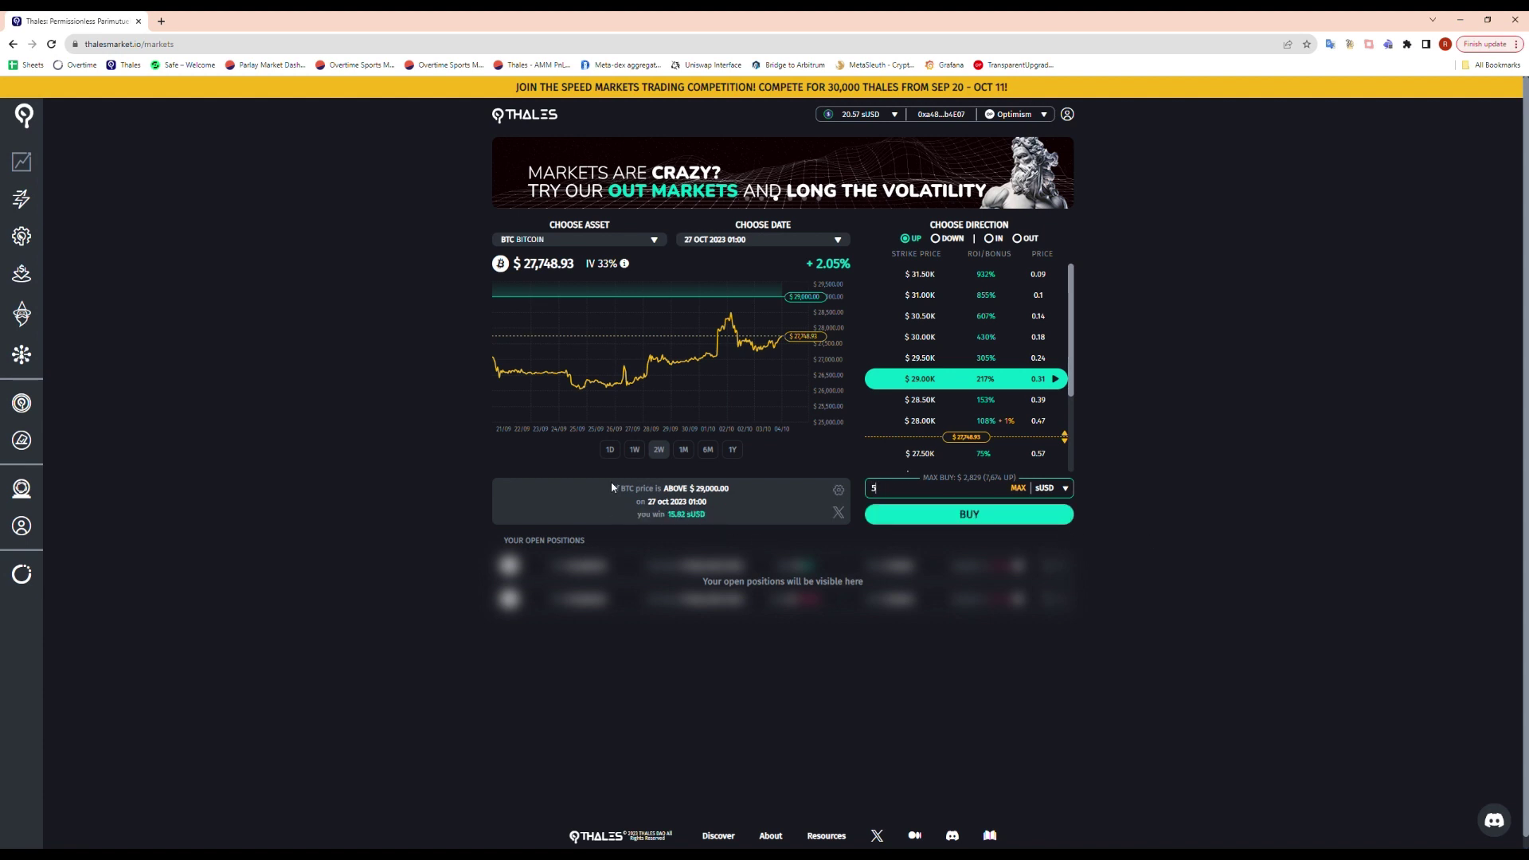
{"action": "left_click_drag", "start_coordinate": [612, 487], "coordinate": [728, 512]}
{"action": "left_click", "coordinate": [737, 496]}
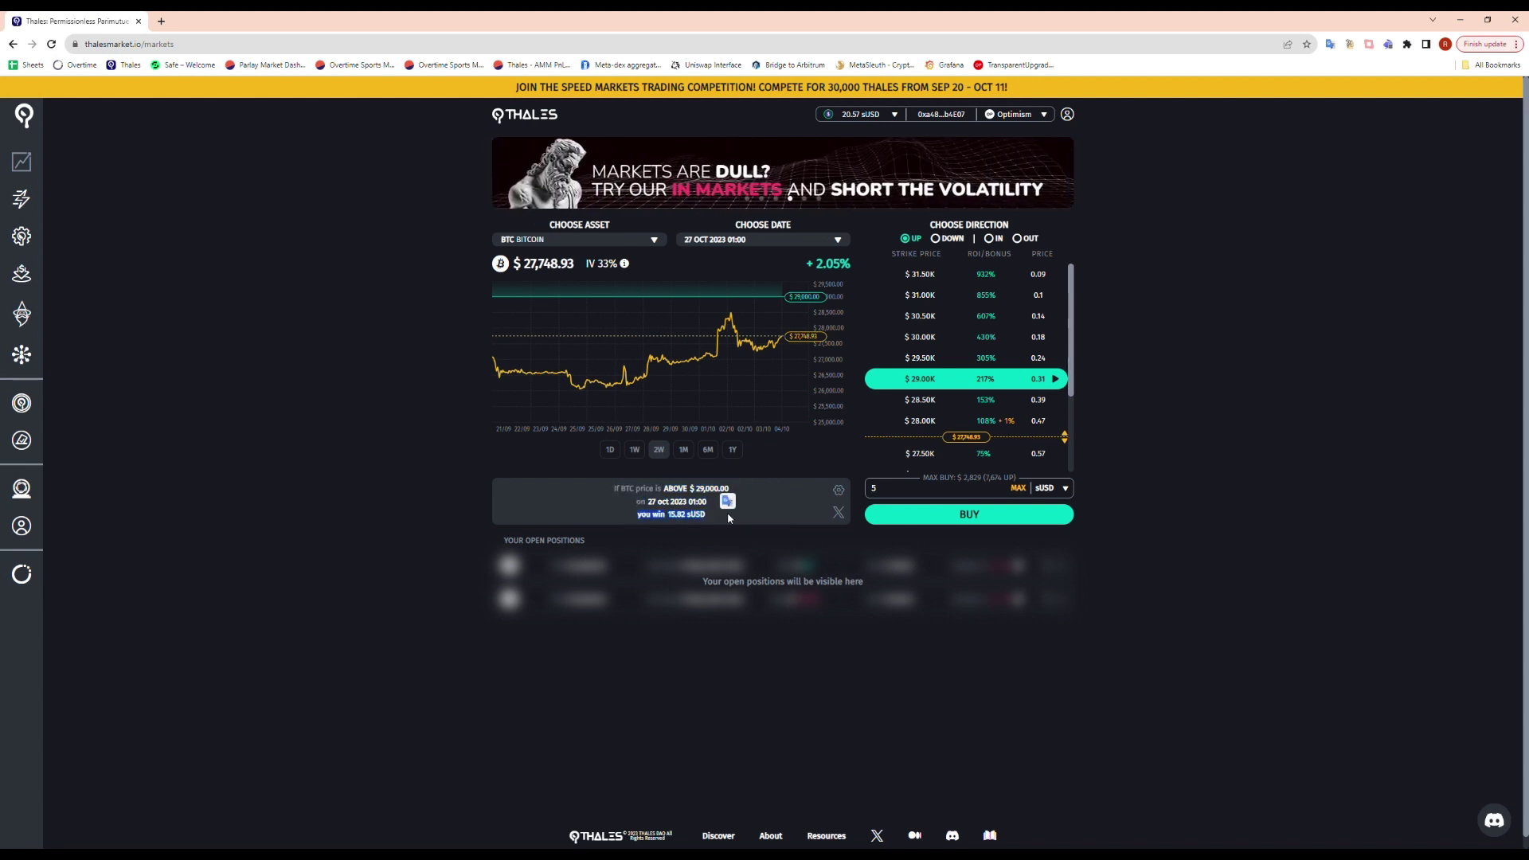
{"action": "left_click", "coordinate": [785, 510]}
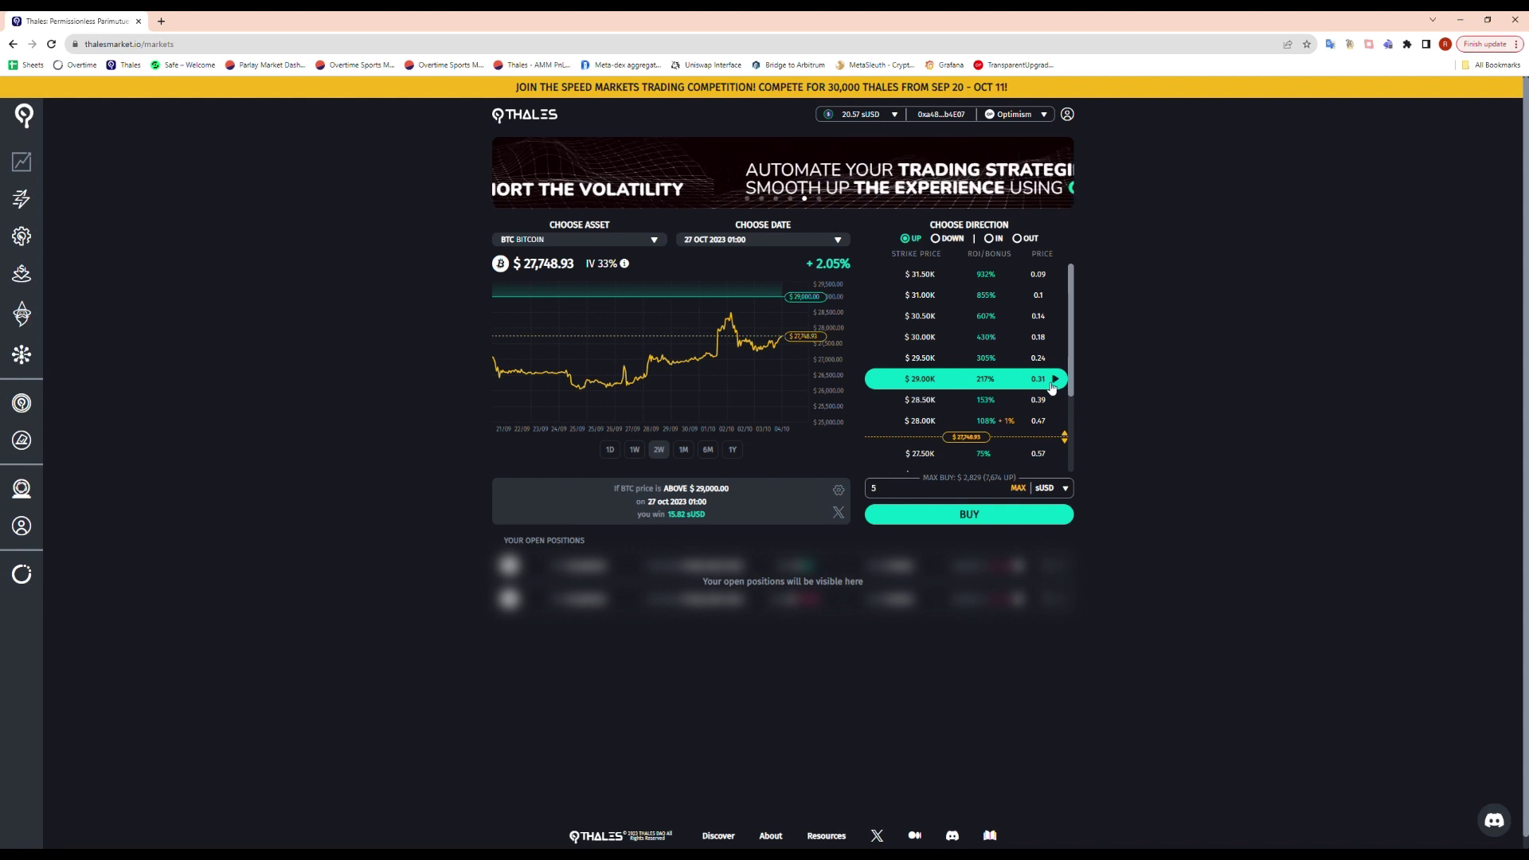
- Submit the purchase and let it finish, leaving 15.57 sUSD in the wallet
{"action": "left_click", "coordinate": [1038, 513]}
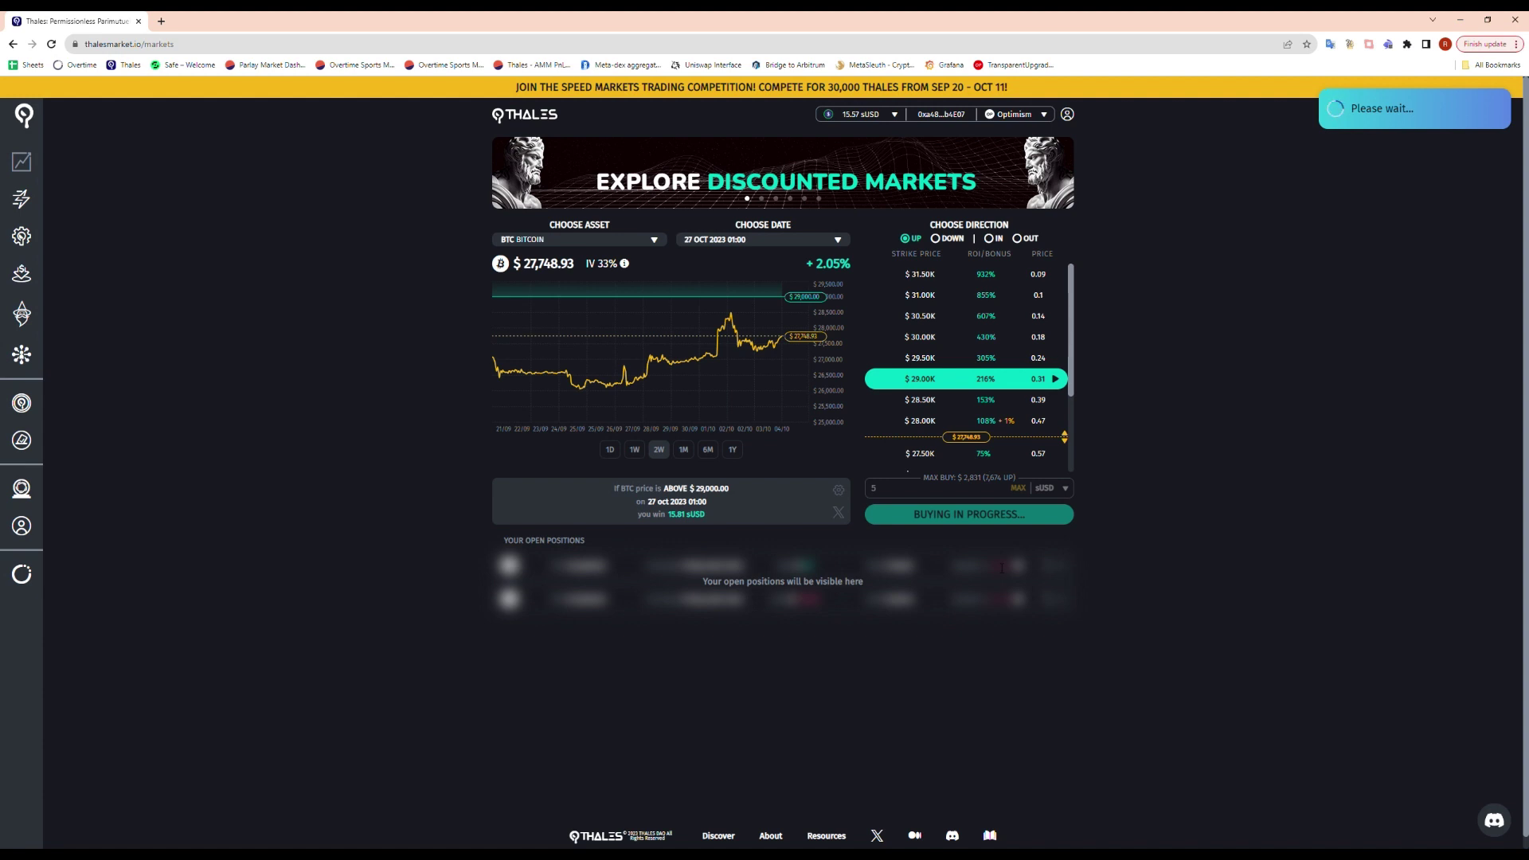
{"action": "mouse_move", "coordinate": [28, 527]}
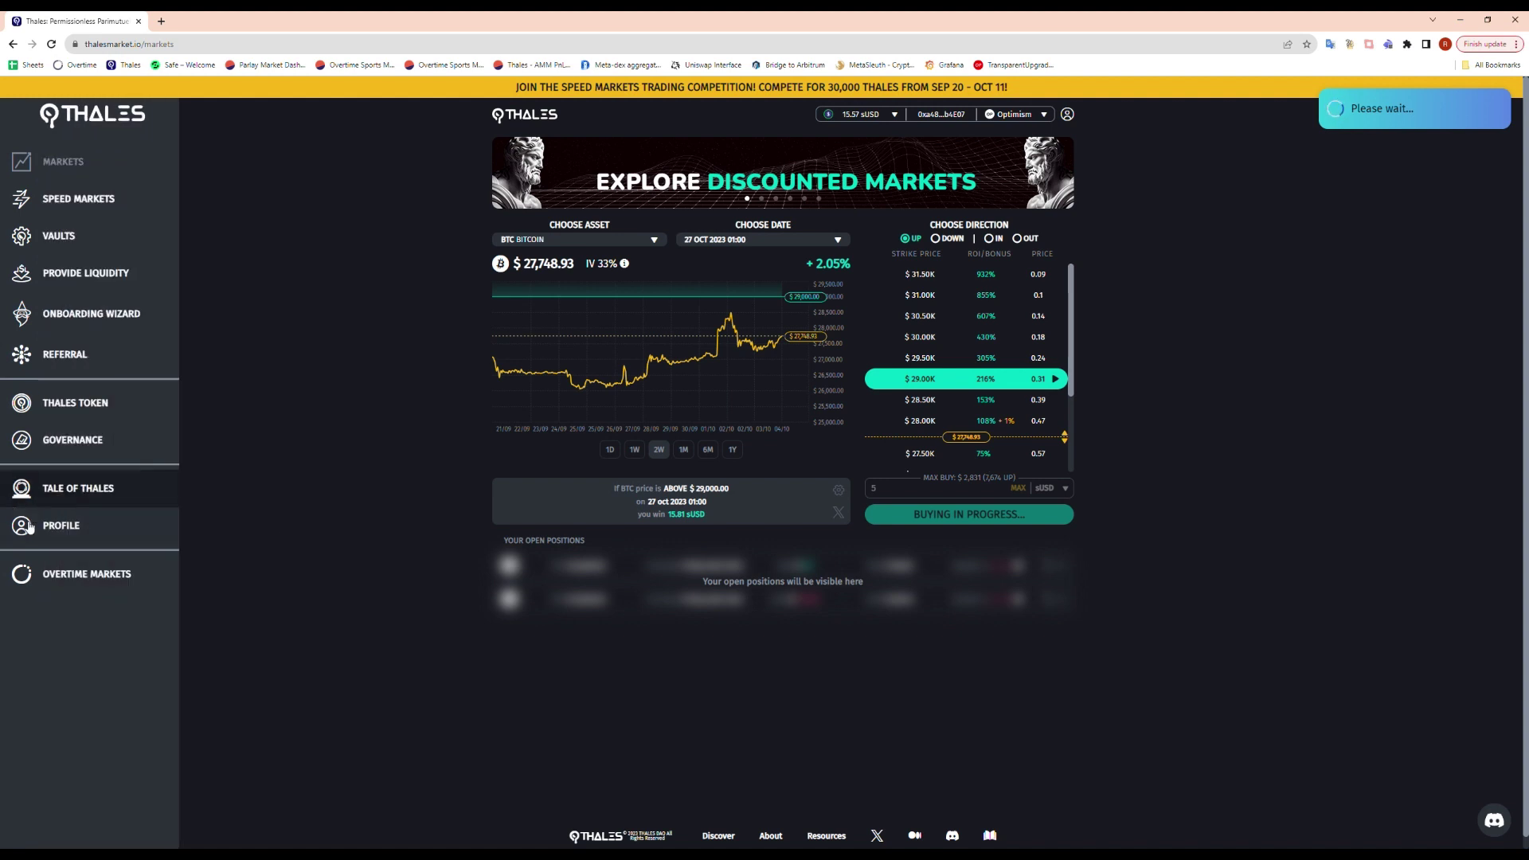